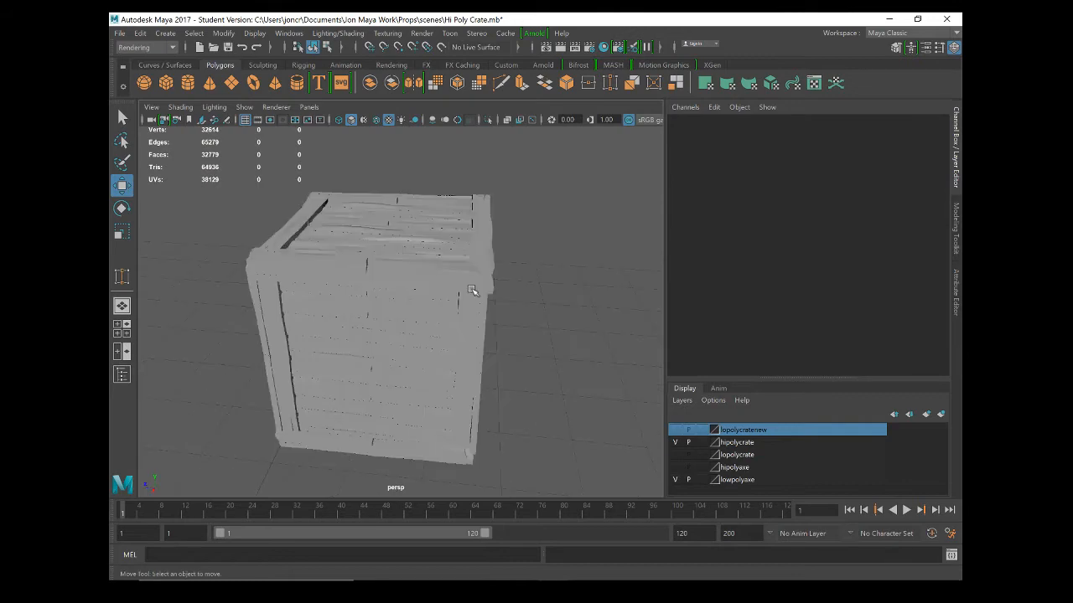
Examine the high-poly crate from several sides, including its mesh wireframe and plank details.
click(472, 290)
alt+drag(412, 342, 505, 409)
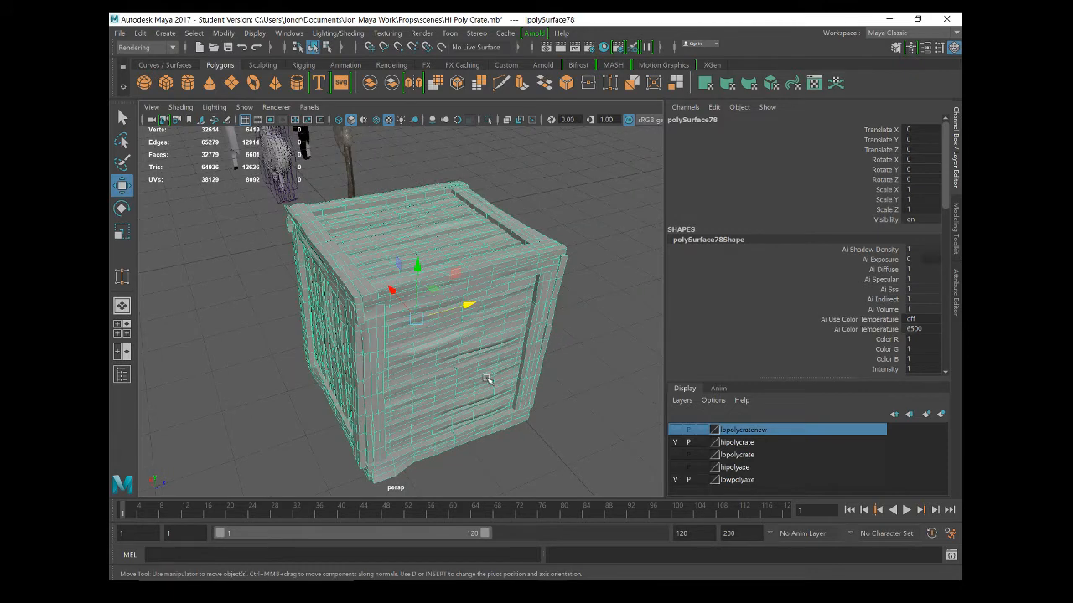
click(487, 411)
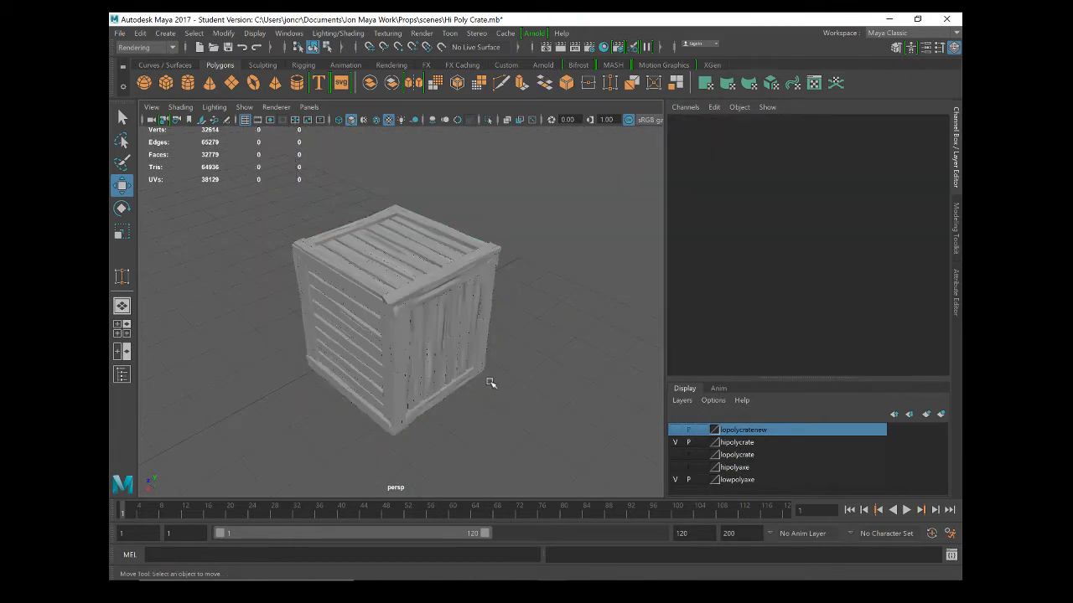
click(474, 377)
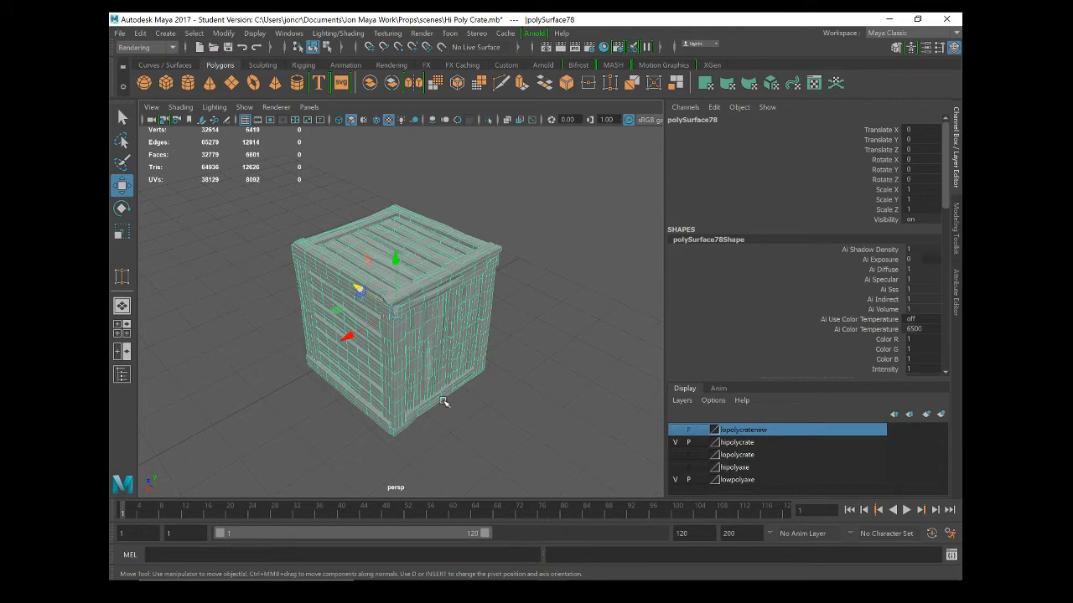
scroll(434, 411, up, 4)
alt+drag(402, 389, 340, 369)
scroll(416, 275, up, 1)
mouse_move(362, 221)
alt+mouse_down()
mouse_move(403, 232)
mouse_move(382, 229)
alt+mouse_up()
alt+drag(411, 264, 385, 277)
alt+drag(362, 344, 446, 318)
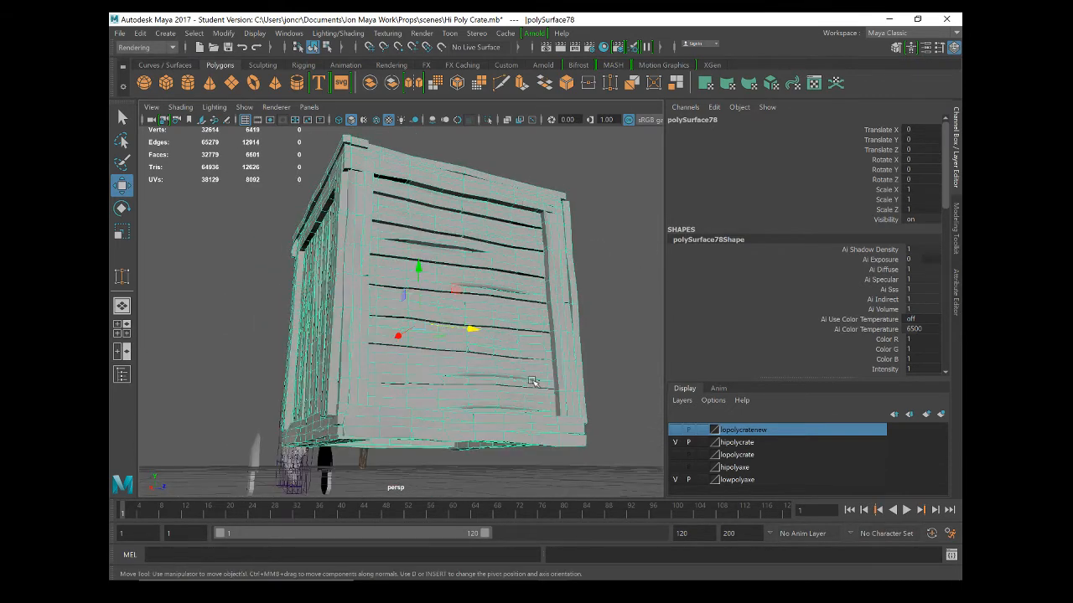
alt+drag(479, 242, 434, 274)
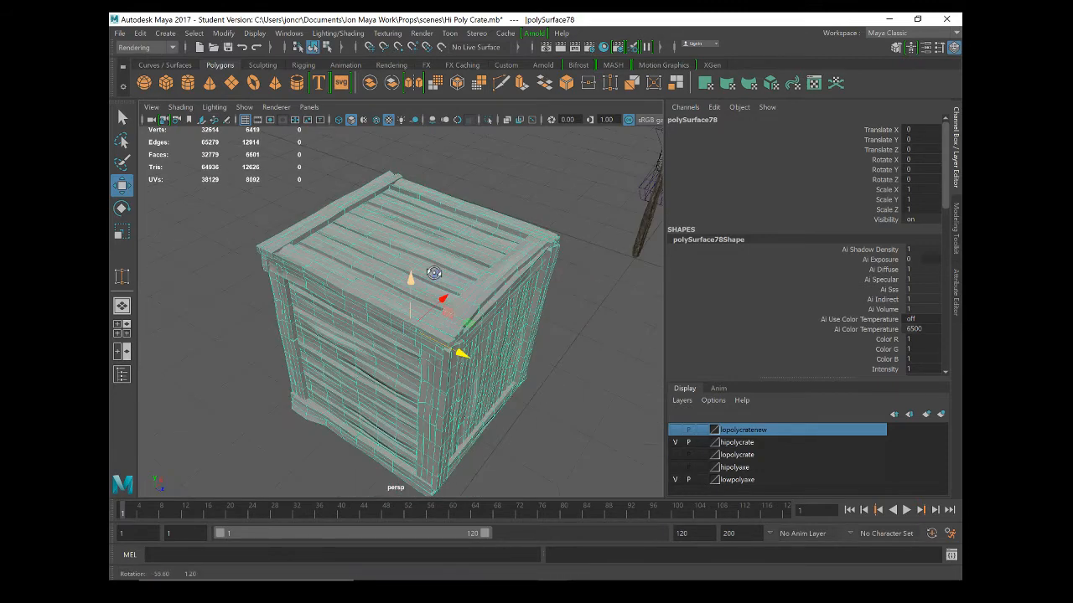
click(555, 389)
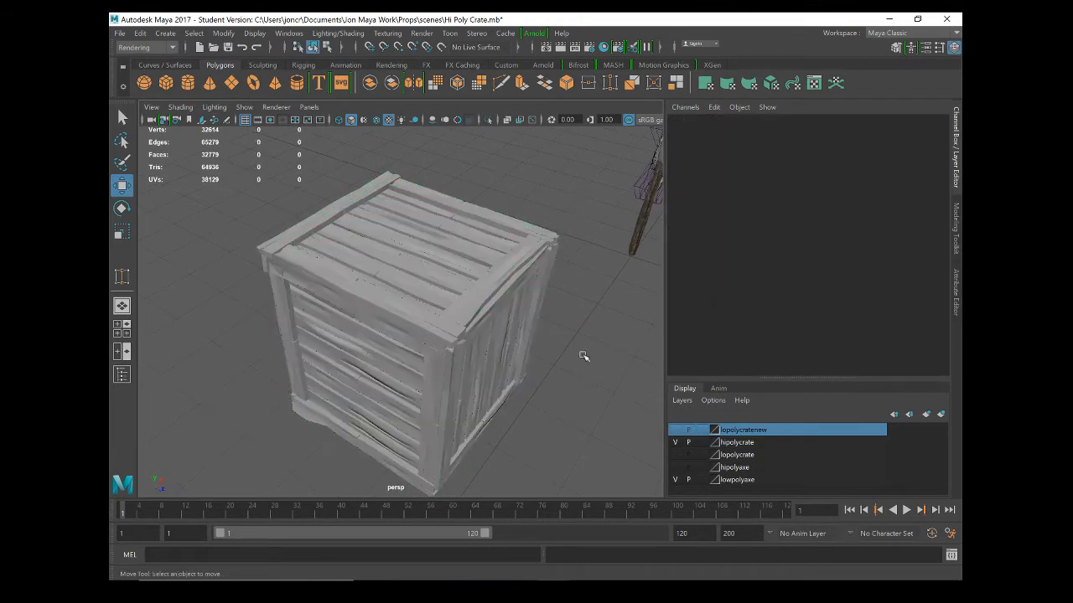
alt+drag(585, 357, 469, 319)
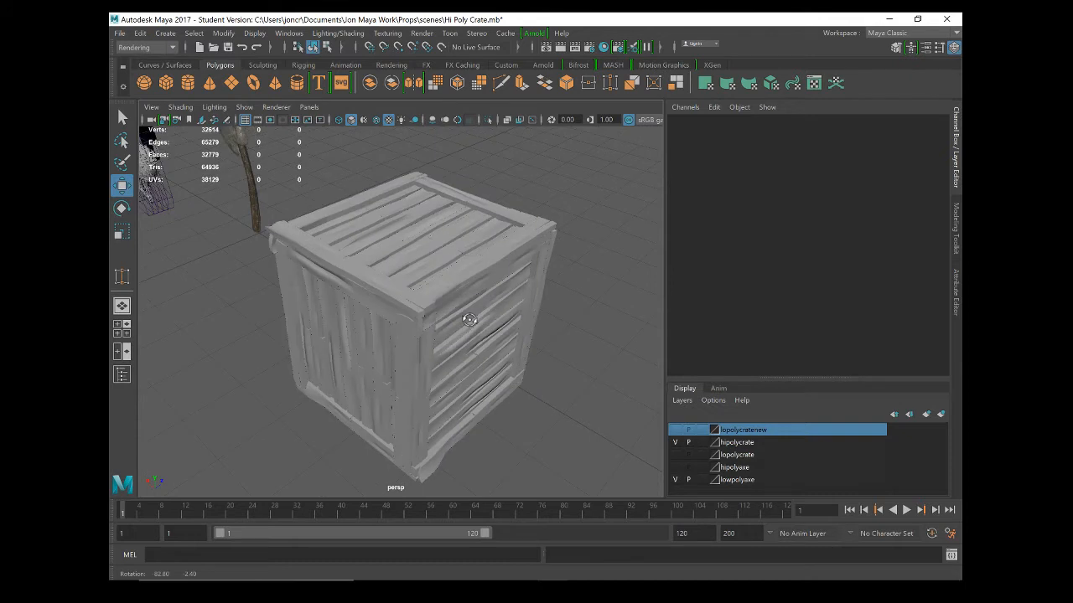
Create a polygon cube beside the crate's base and turn on X-ray shading in the perspective view.
click(166, 83)
scroll(306, 193, down, 2)
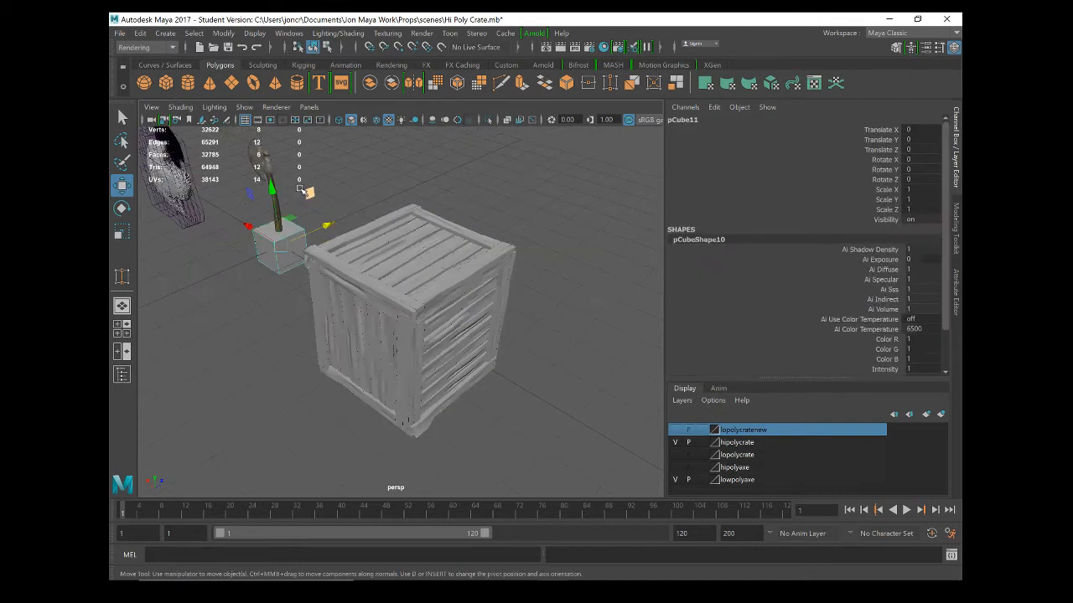
alt+drag(306, 192, 285, 276)
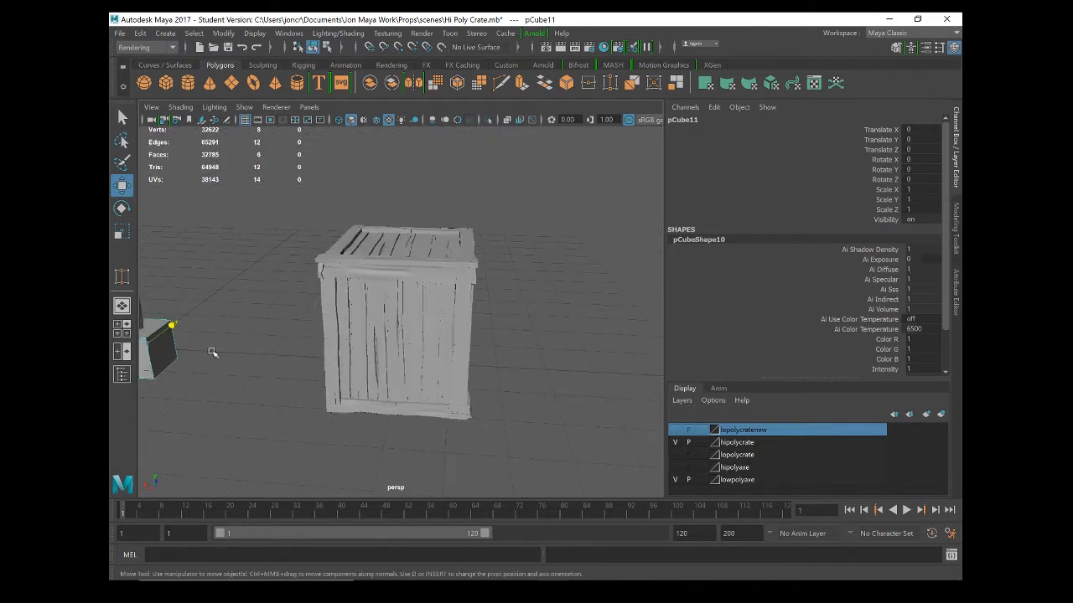
middle_drag(208, 352, 486, 378)
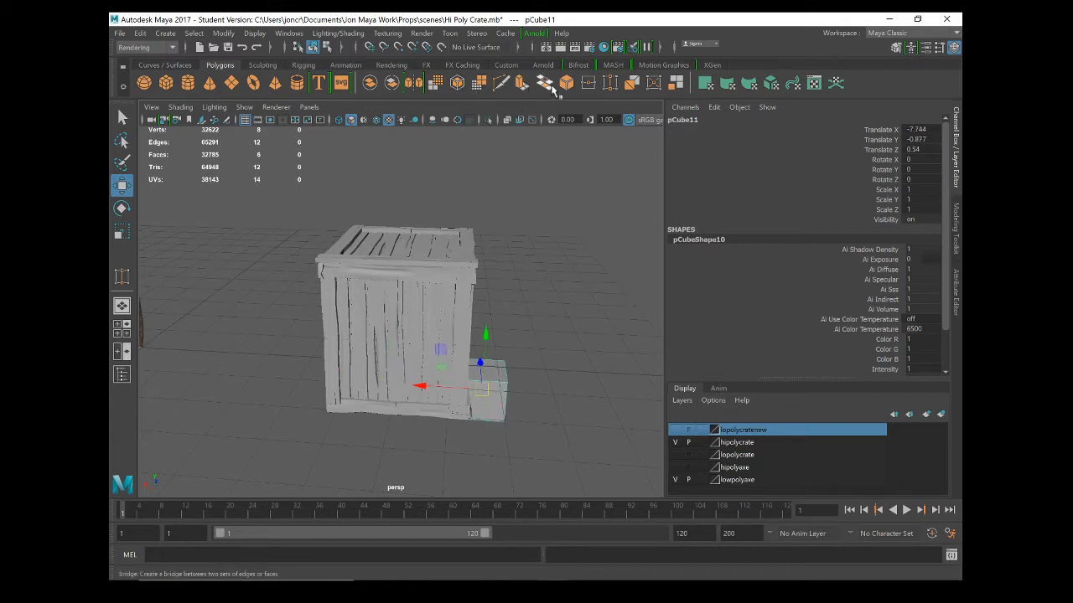
click(507, 119)
alt+drag(486, 426, 243, 411)
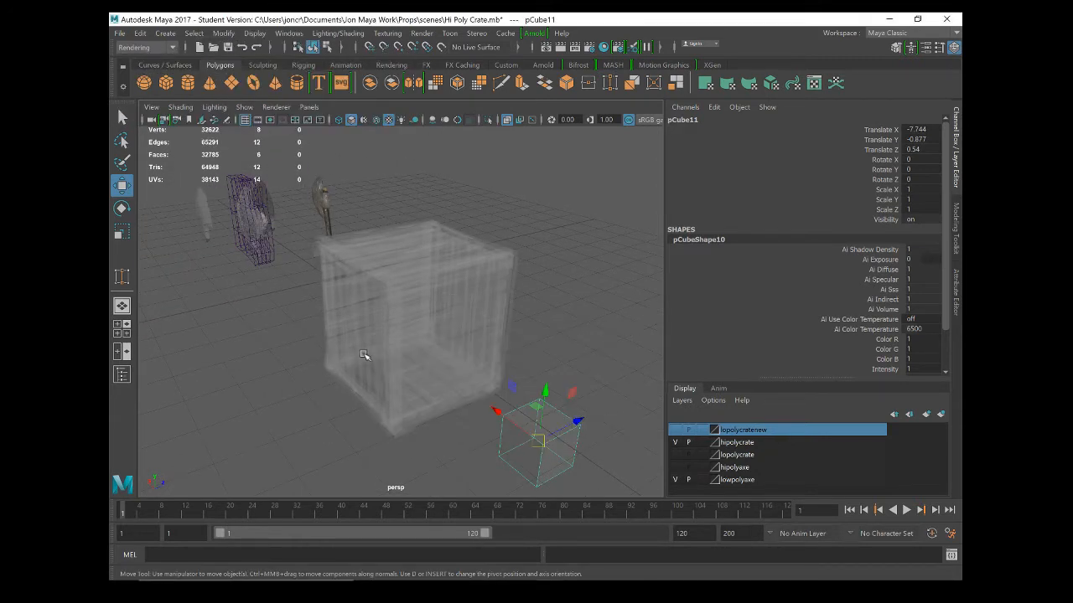
In the side view, move the cube over the middle of the crate, to about Y 1.63 and Z -1.355.
key(space)
key(space)
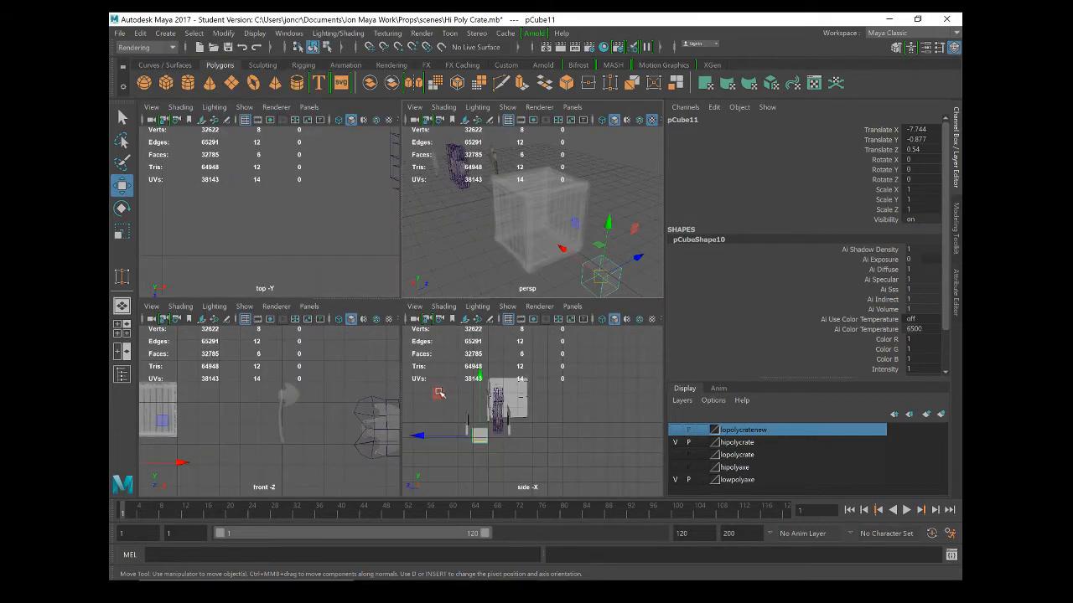
click(466, 430)
key(space)
key(space)
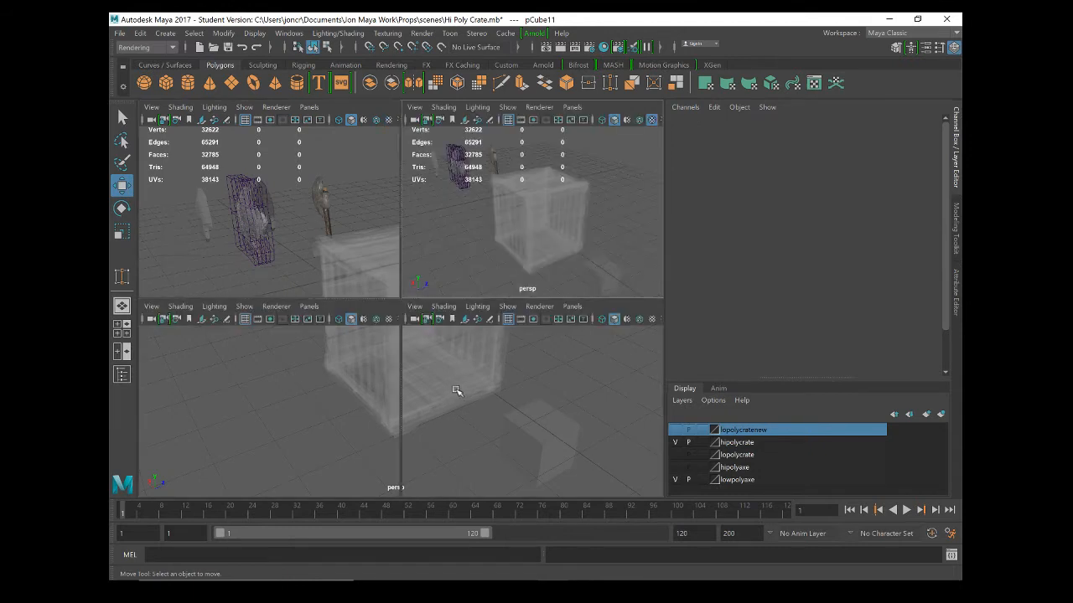
key(space)
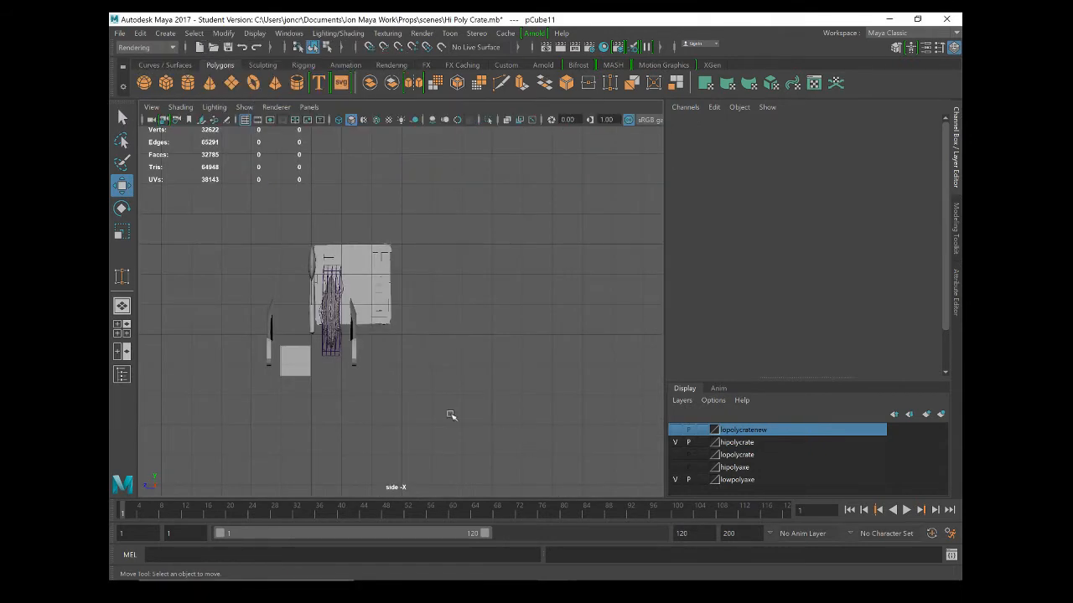
key(space)
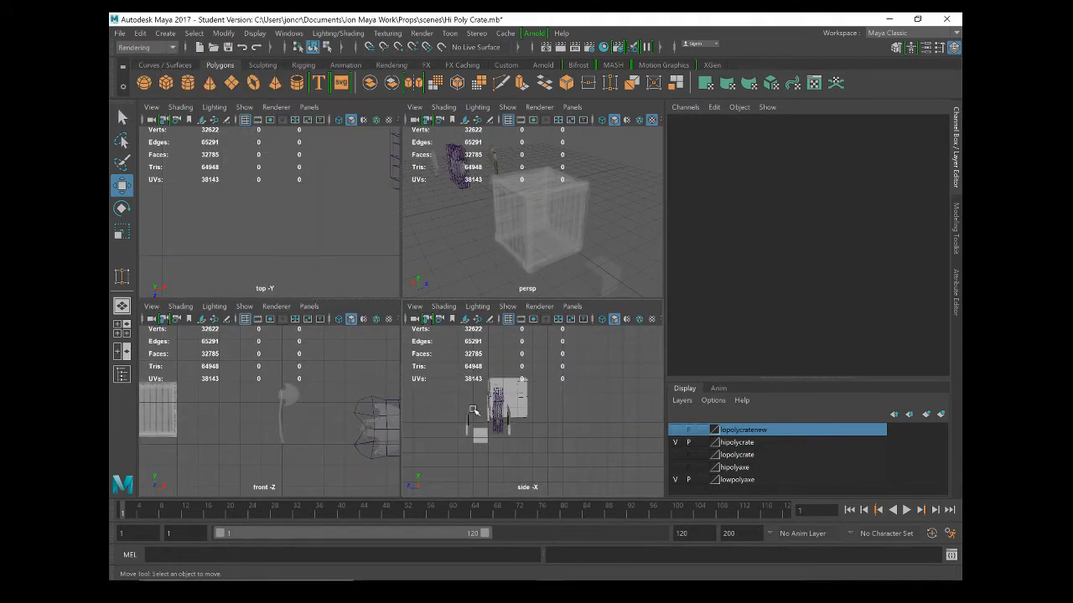
key(space)
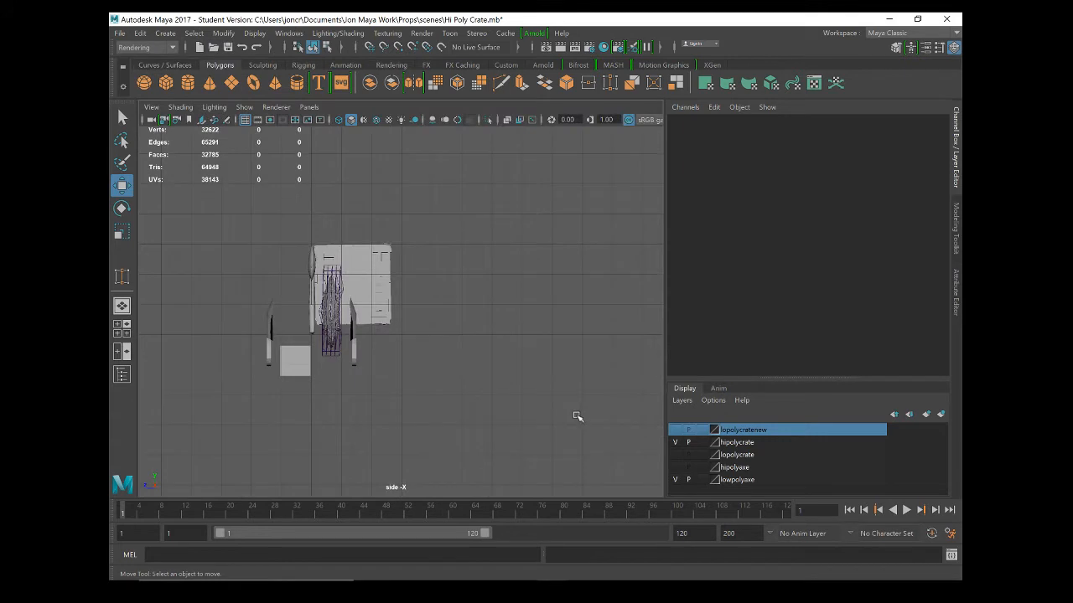
click(293, 369)
drag(292, 364, 356, 287)
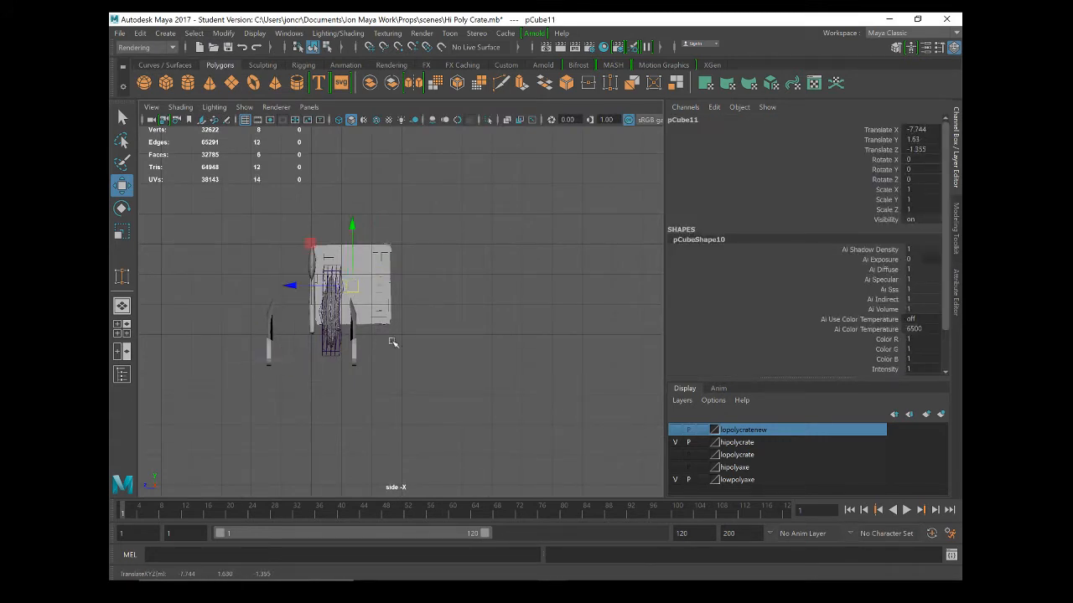
In the front view, move the cube onto the crate at about X -6.089 and scale it uniformly to about 2.277.
key(space)
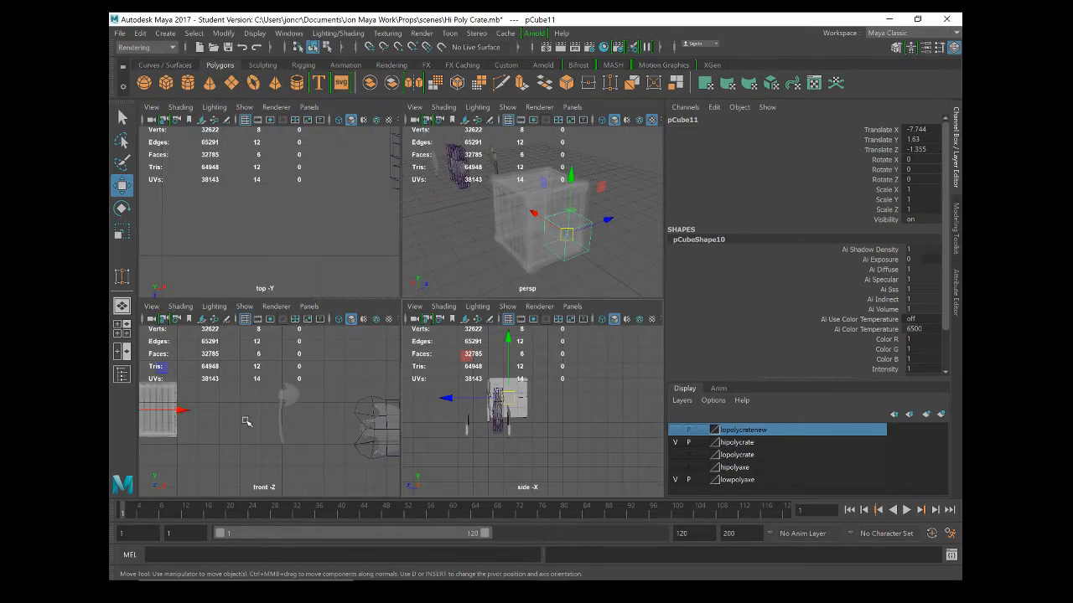
key(space)
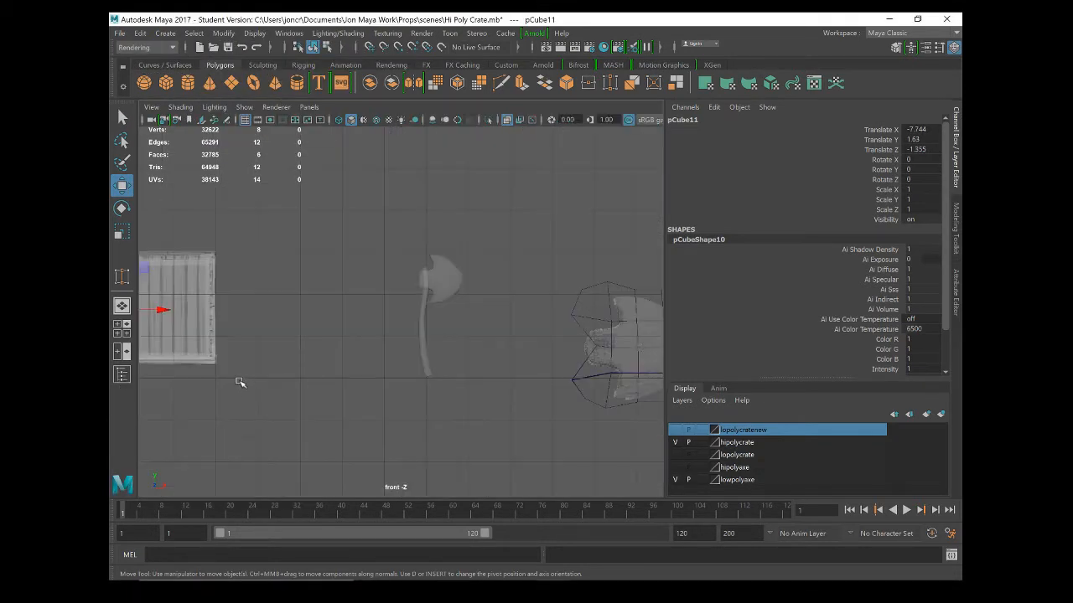
alt+middle_drag(268, 364, 441, 374)
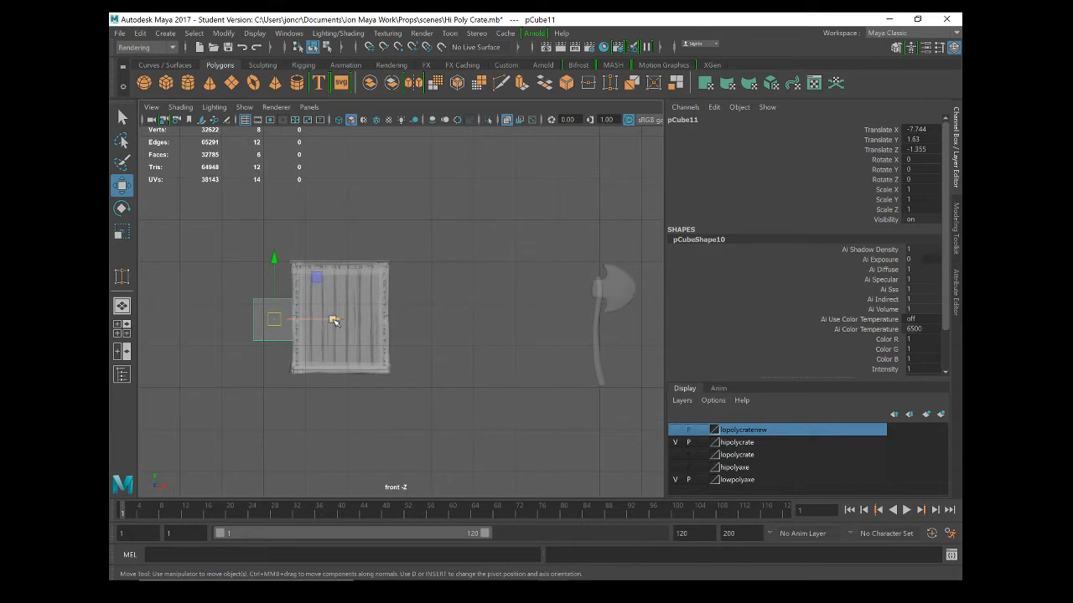
drag(333, 321, 395, 321)
key(r)
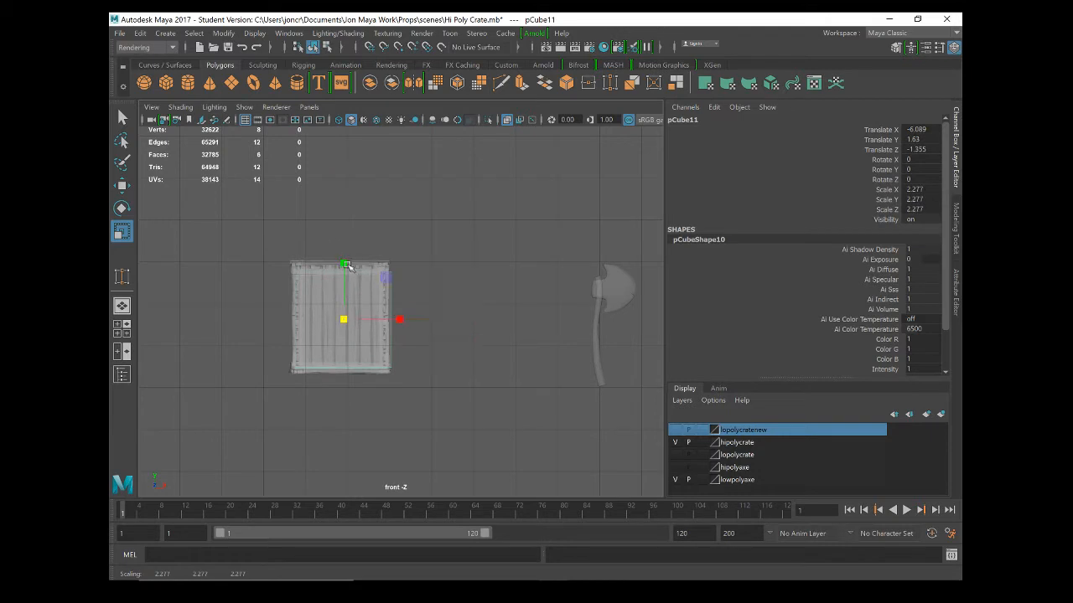
Fit the cube to the crate's front outline, scaled about 2.267 in X and 2.64 in Y, positioned near X -6.185, Y 1.675.
drag(347, 265, 347, 255)
drag(399, 319, 345, 318)
key(e)
key(w)
key(r)
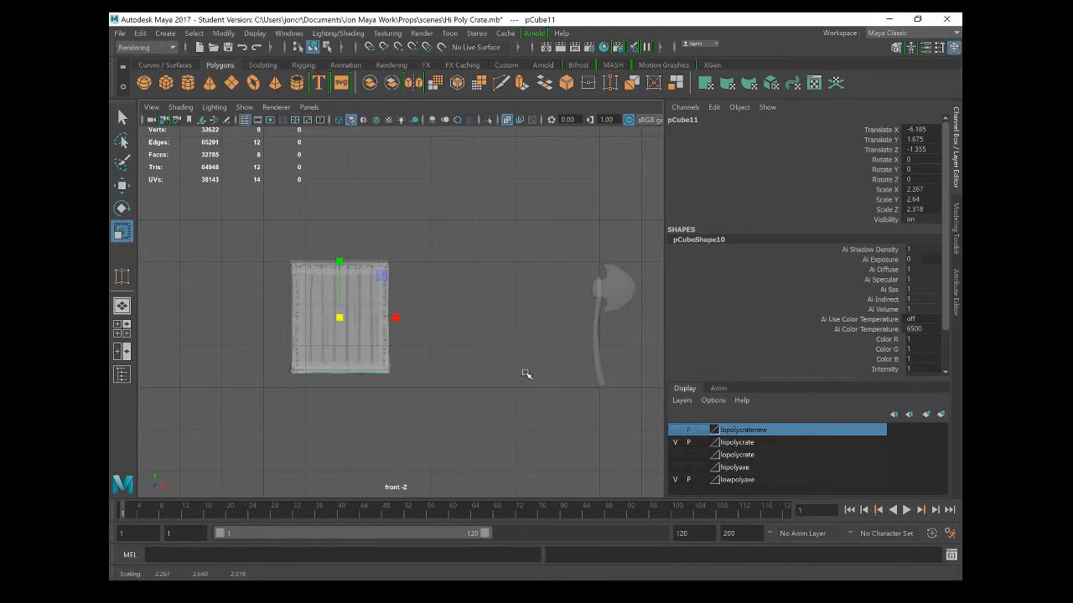
In the side view with X-ray shading on, scale the cube's depth to about 2.434 in Z to match the crate.
key(space)
key(space)
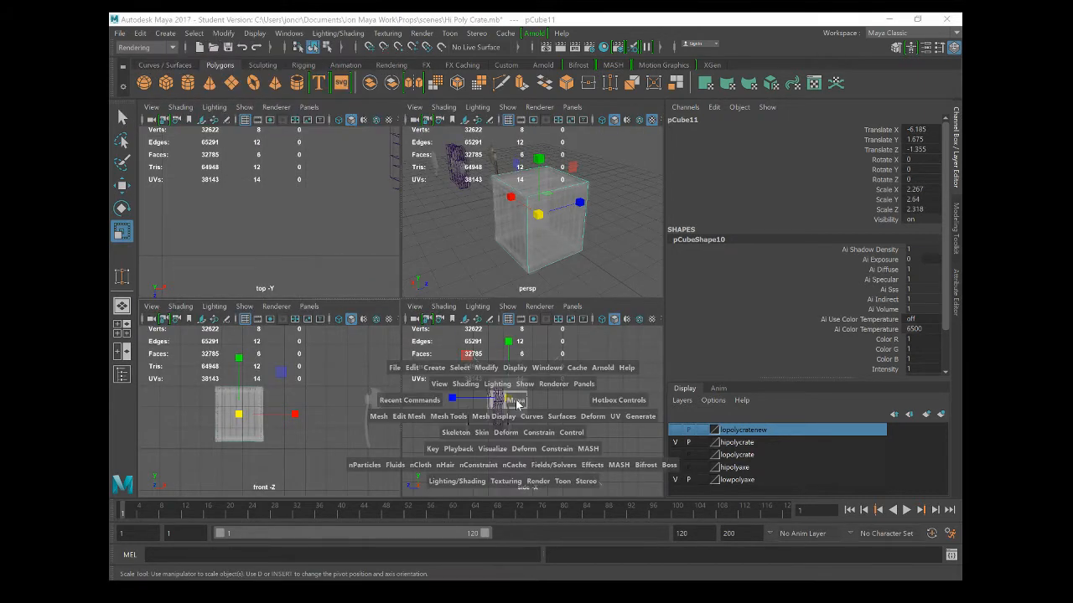
key(space)
key(space)
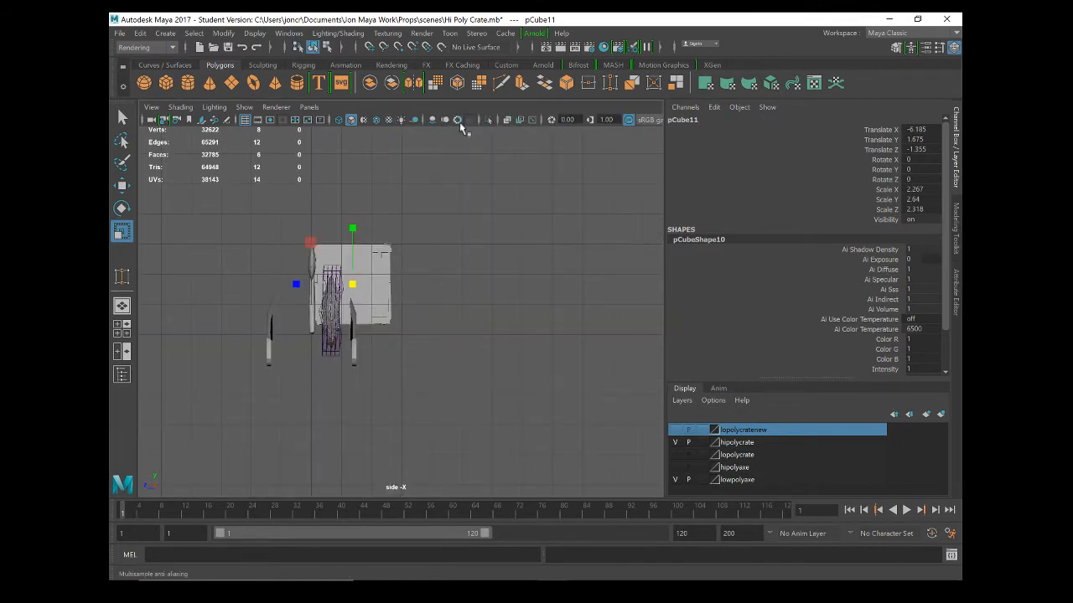
click(507, 119)
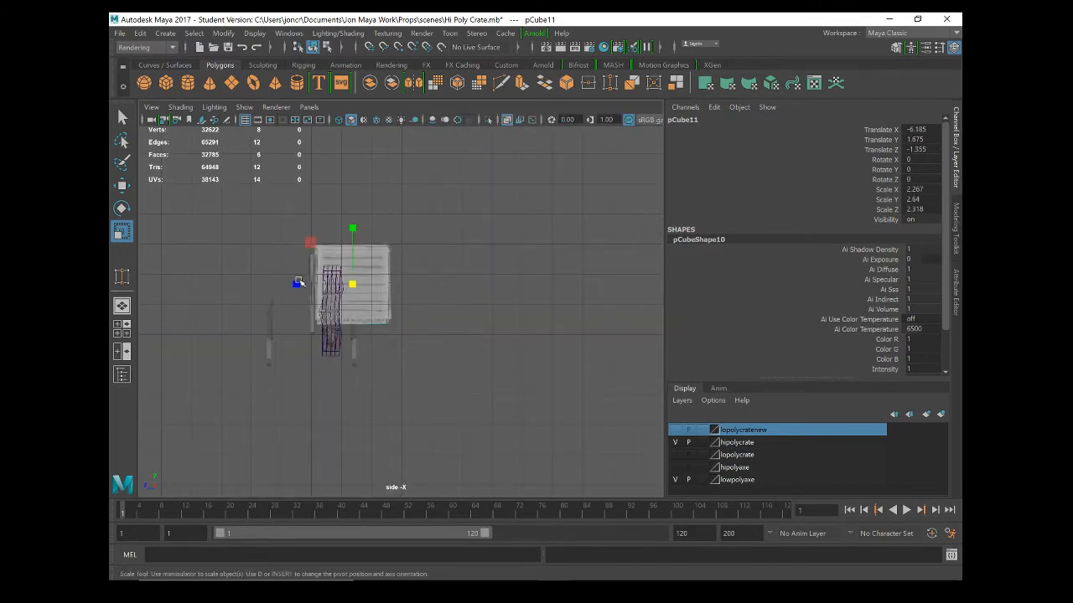
middle_drag(296, 286, 292, 284)
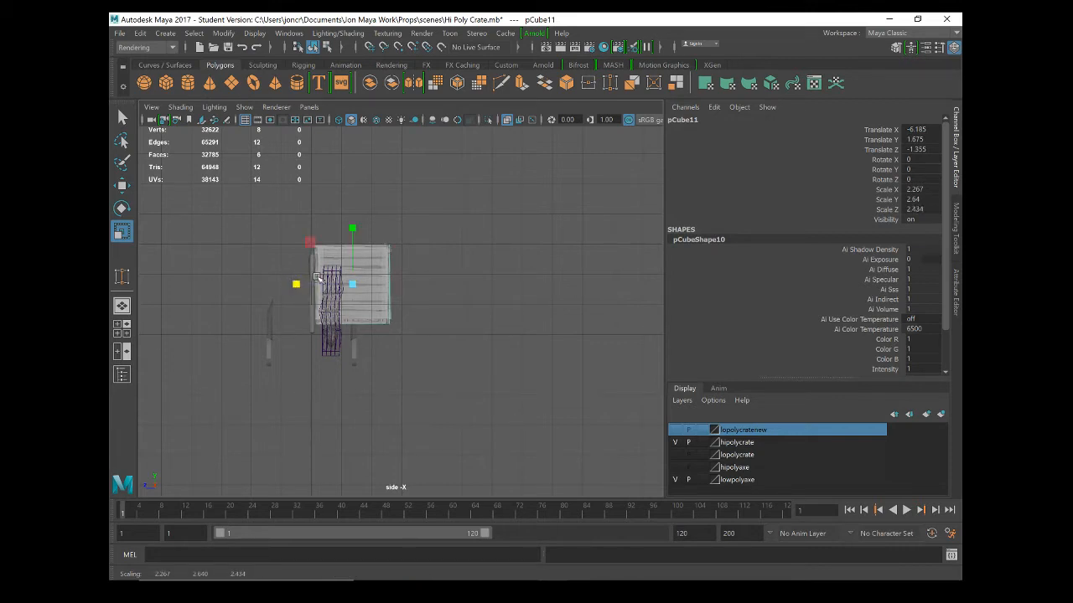
key(space)
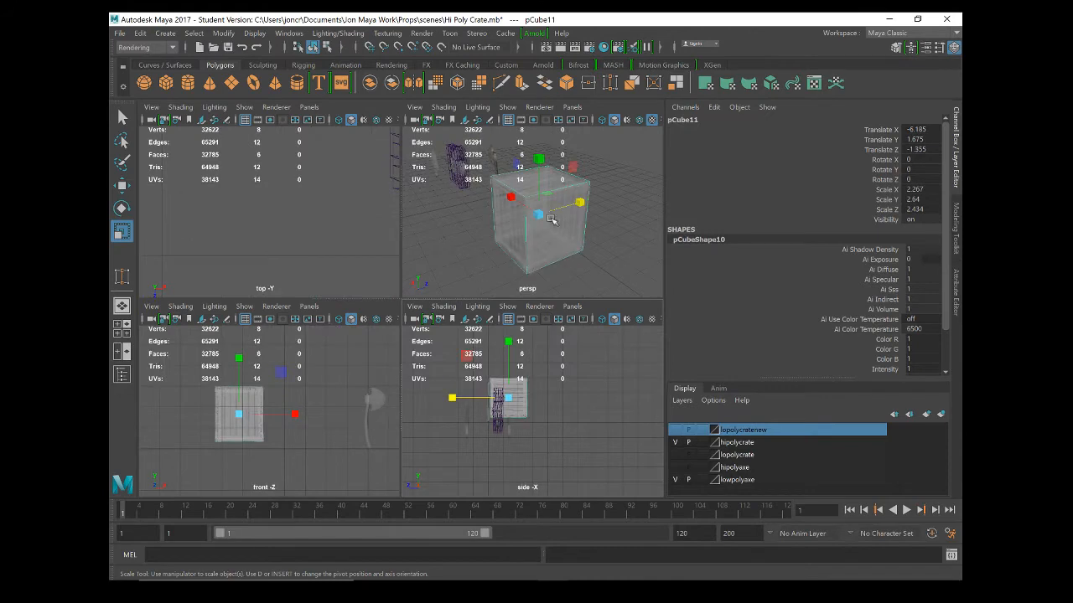
key(space)
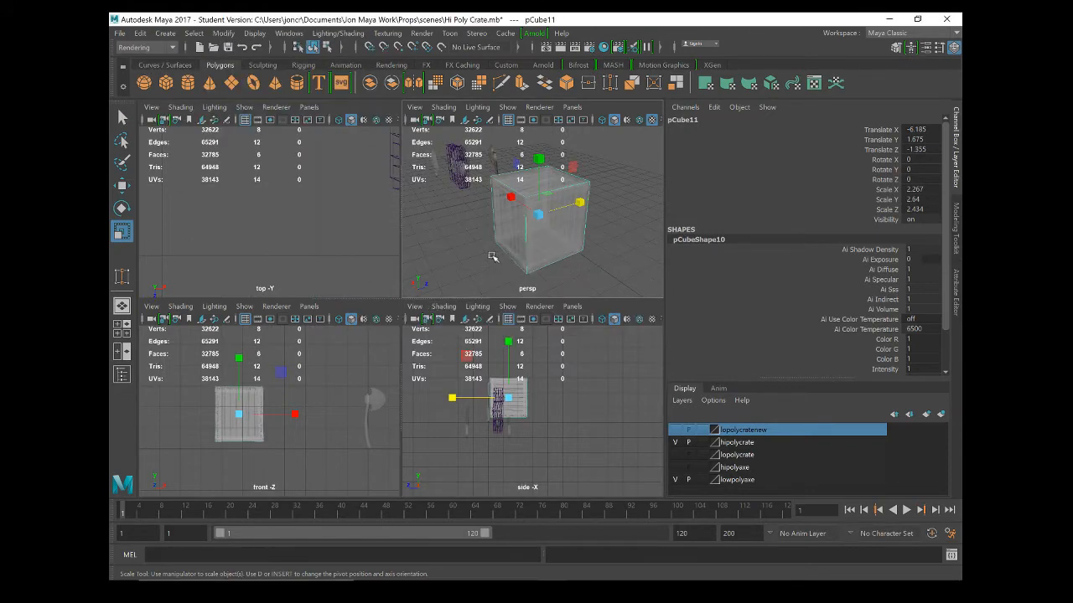
alt+drag(373, 340, 424, 342)
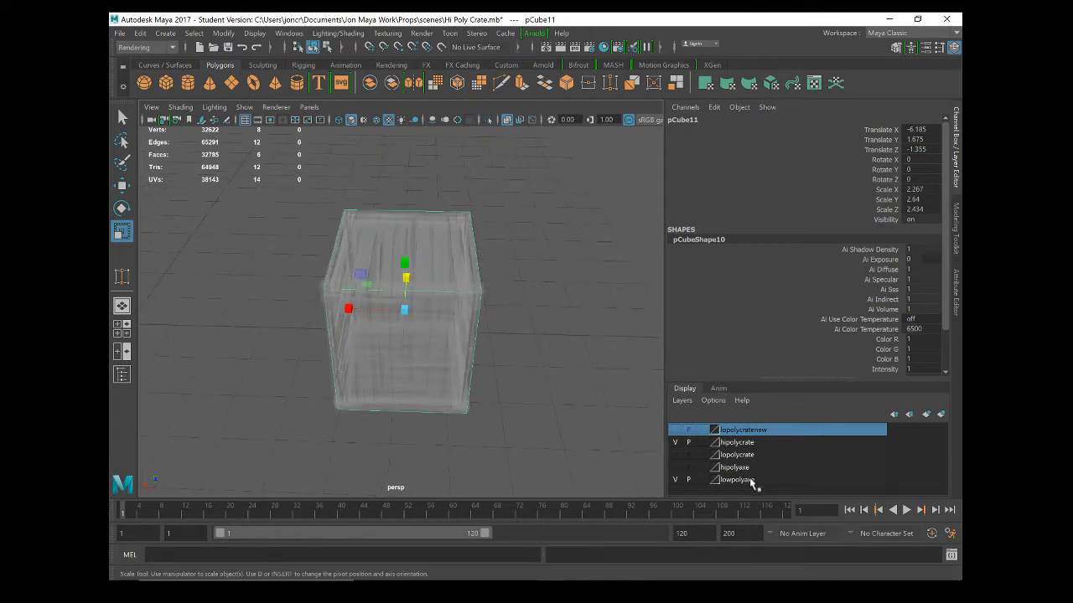
Delete the hipolycrate and lopolycrate display layers, and select the lopolycratenew layer.
click(746, 457)
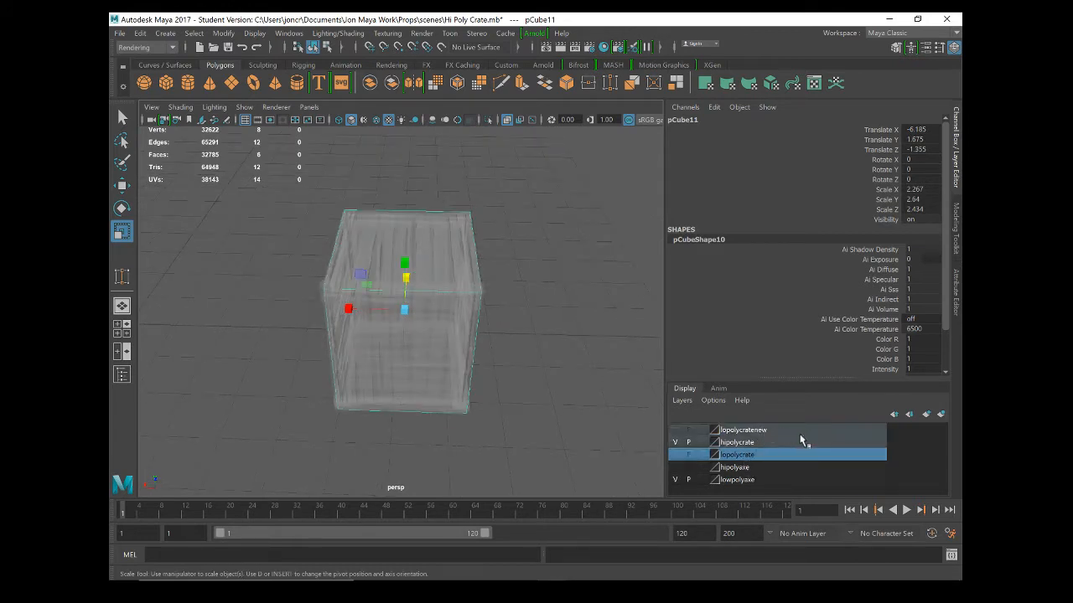
right_click(844, 439)
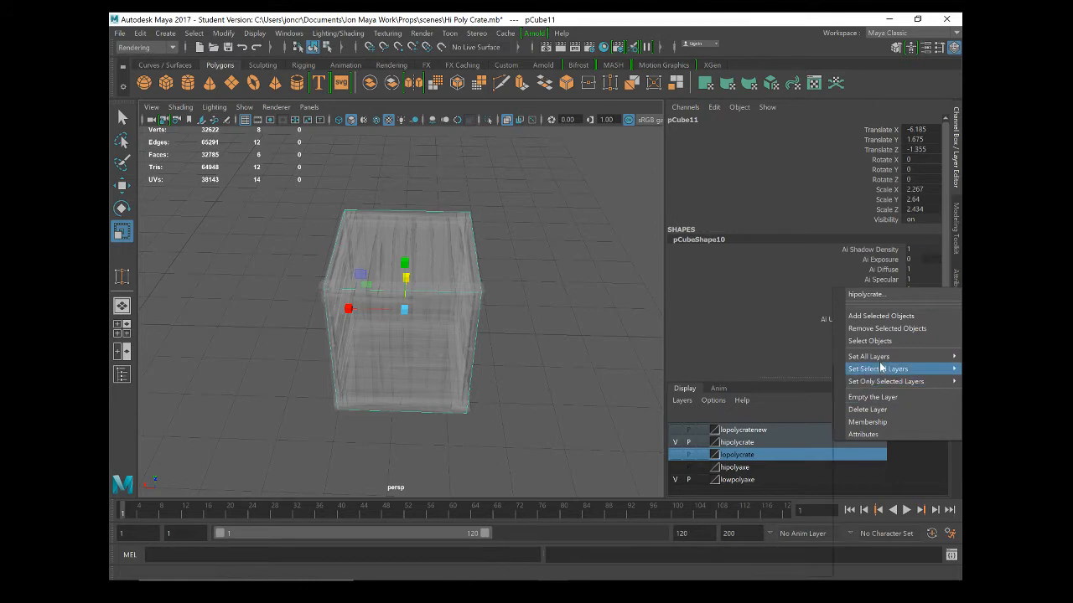
mouse_move(897, 368)
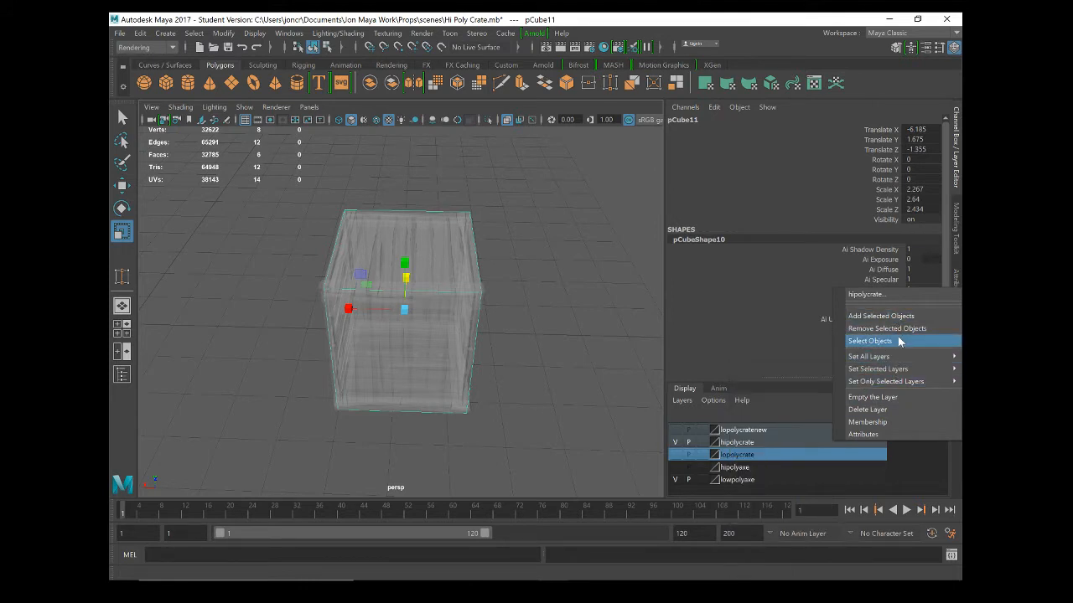
click(885, 411)
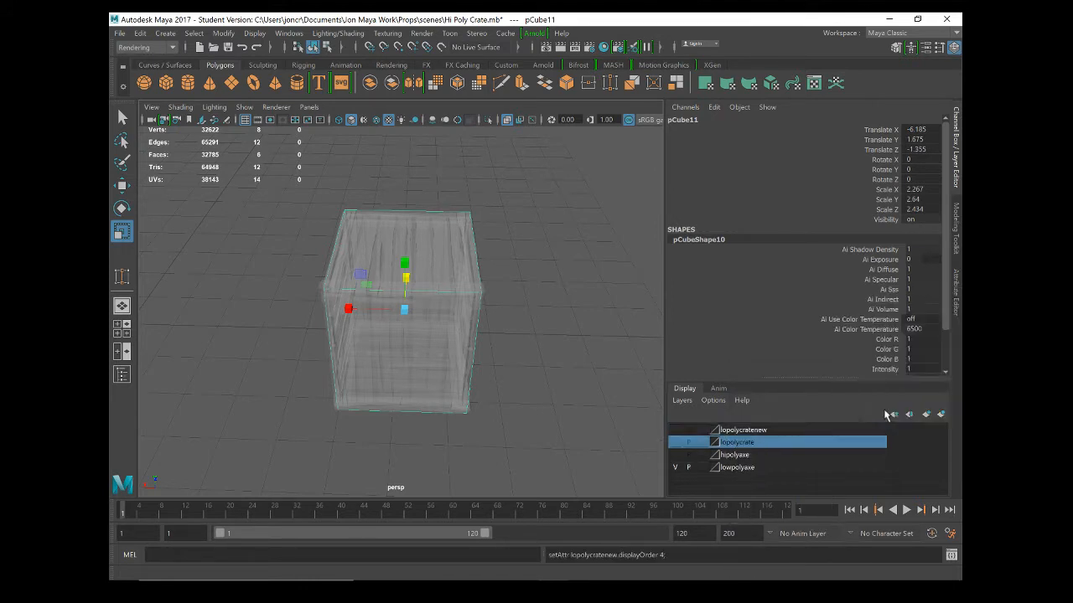
right_click(763, 442)
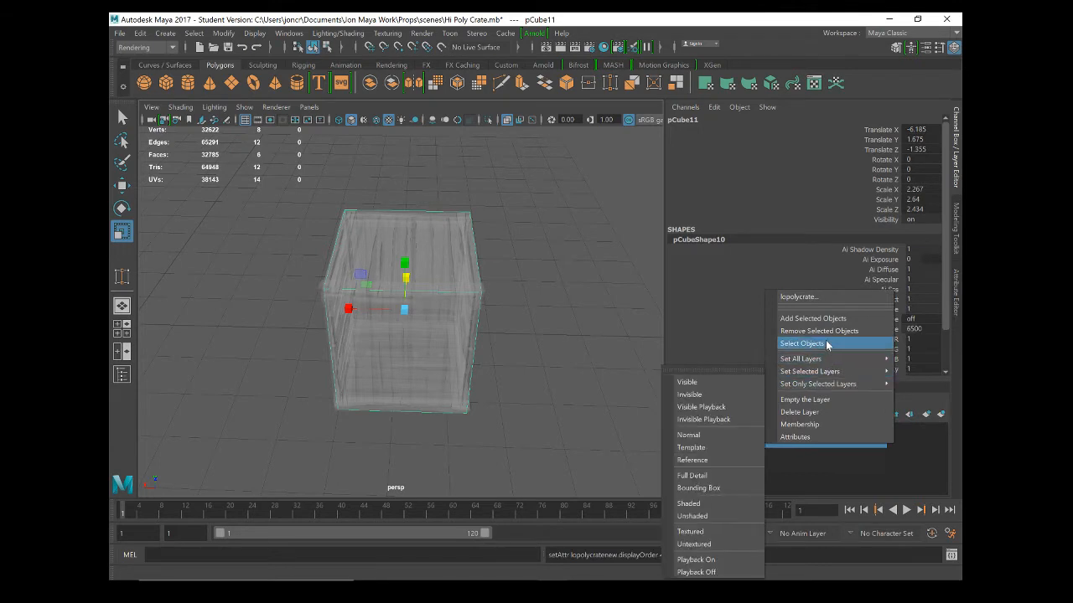
click(820, 411)
click(752, 429)
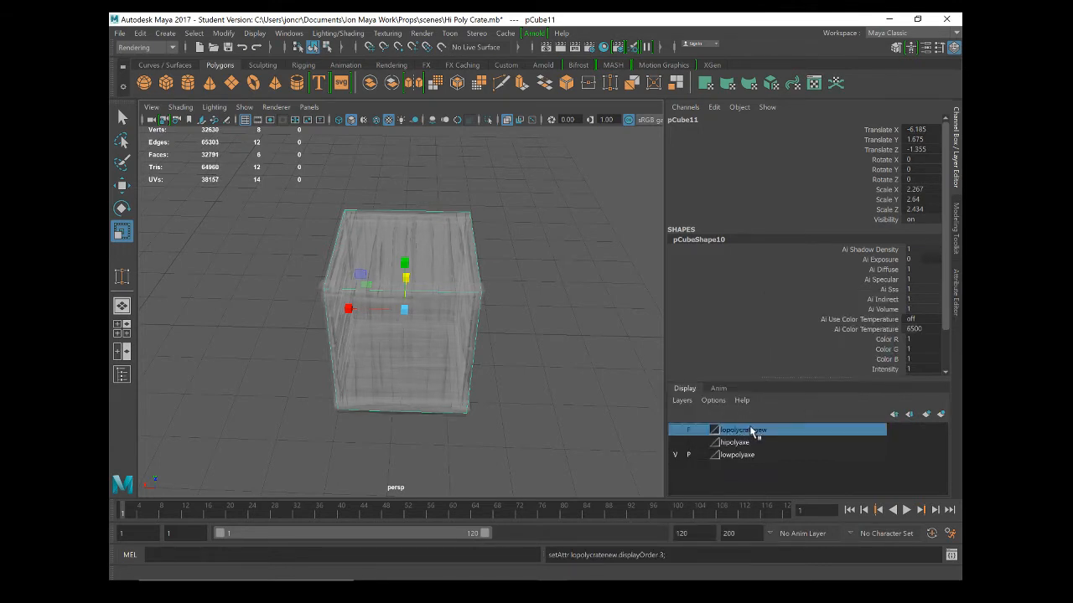
Delete the lopolycratenew display layer and turn off X-ray shading in the perspective view.
right_click(754, 431)
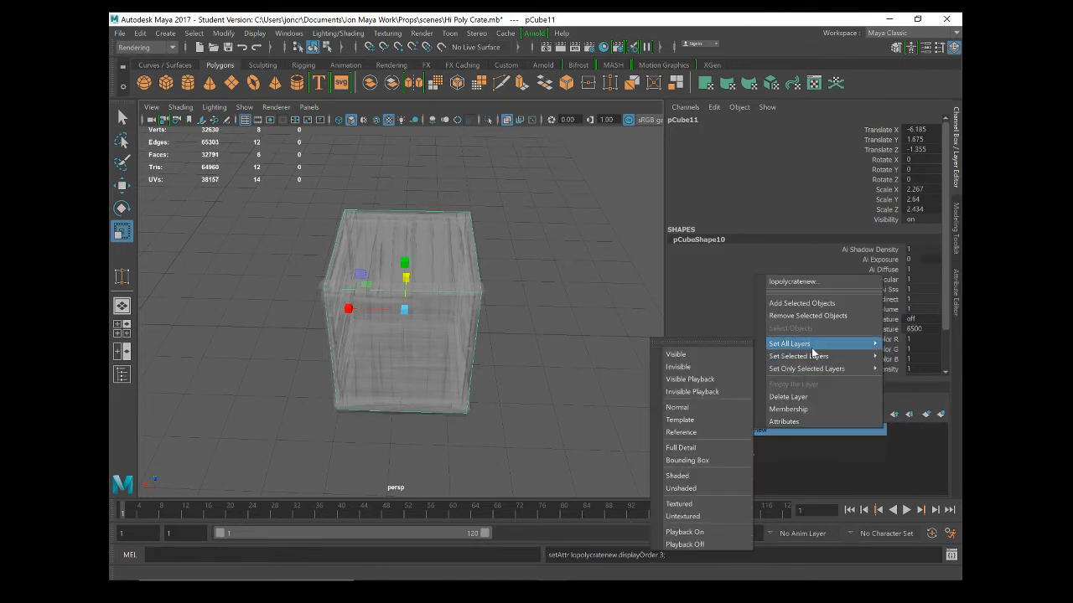
click(811, 398)
click(524, 390)
click(404, 369)
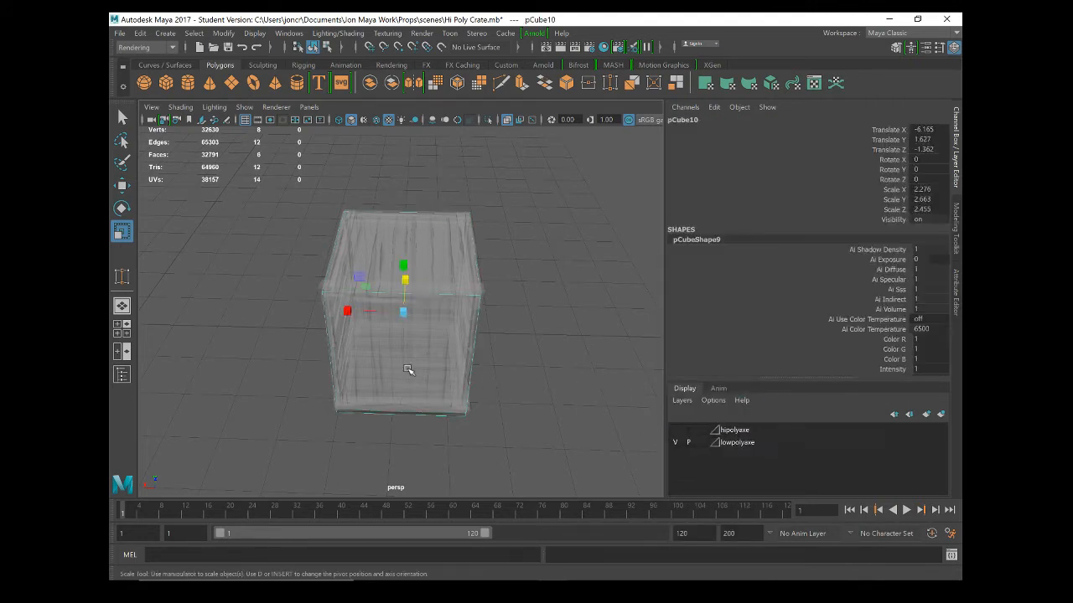
click(507, 119)
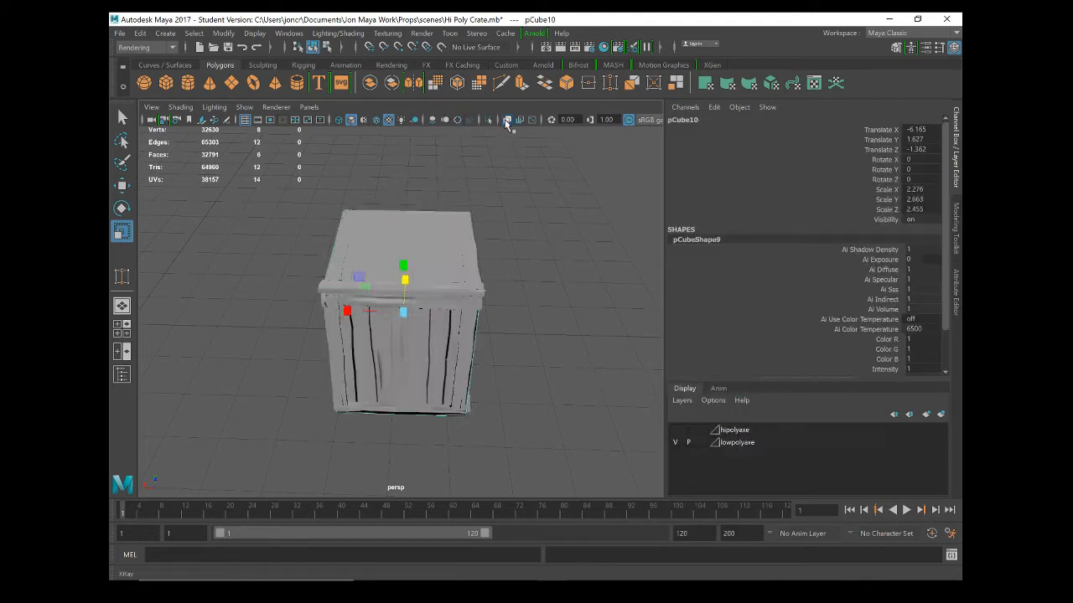
Select the older duplicate cube overlapping the crate, move it out along Z to about -4.33, and delete it.
click(457, 401)
alt+drag(427, 418, 412, 375)
click(394, 389)
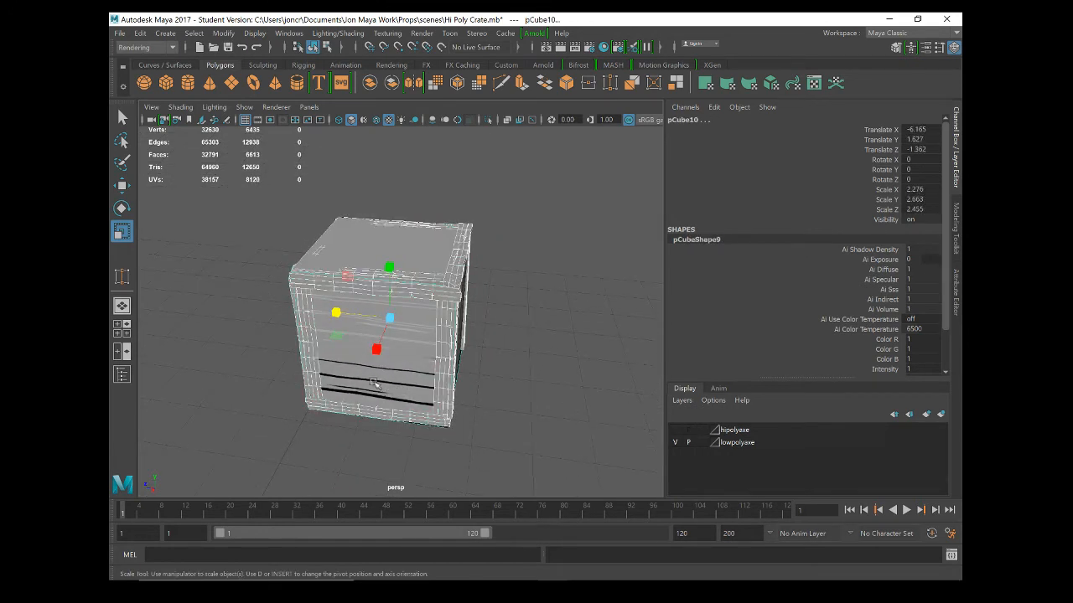
right_drag(365, 391, 424, 200)
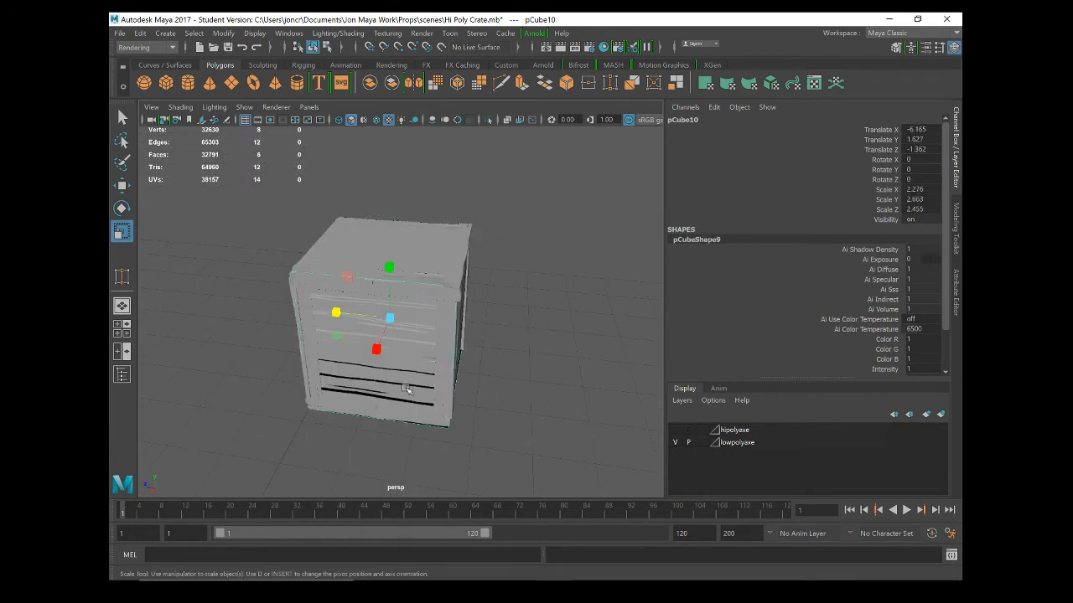
key(w)
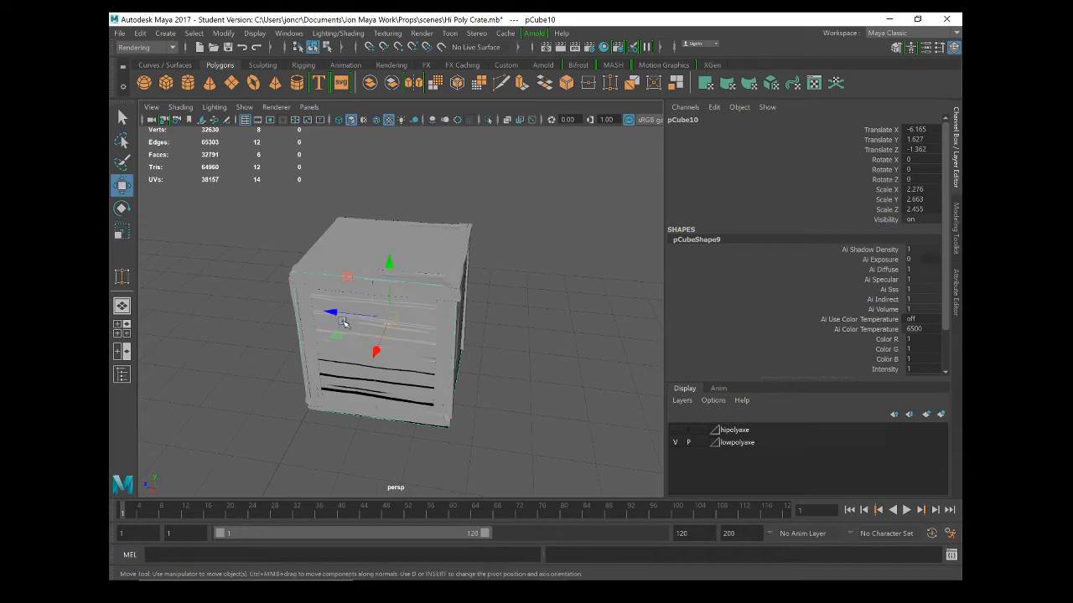
drag(339, 316, 501, 330)
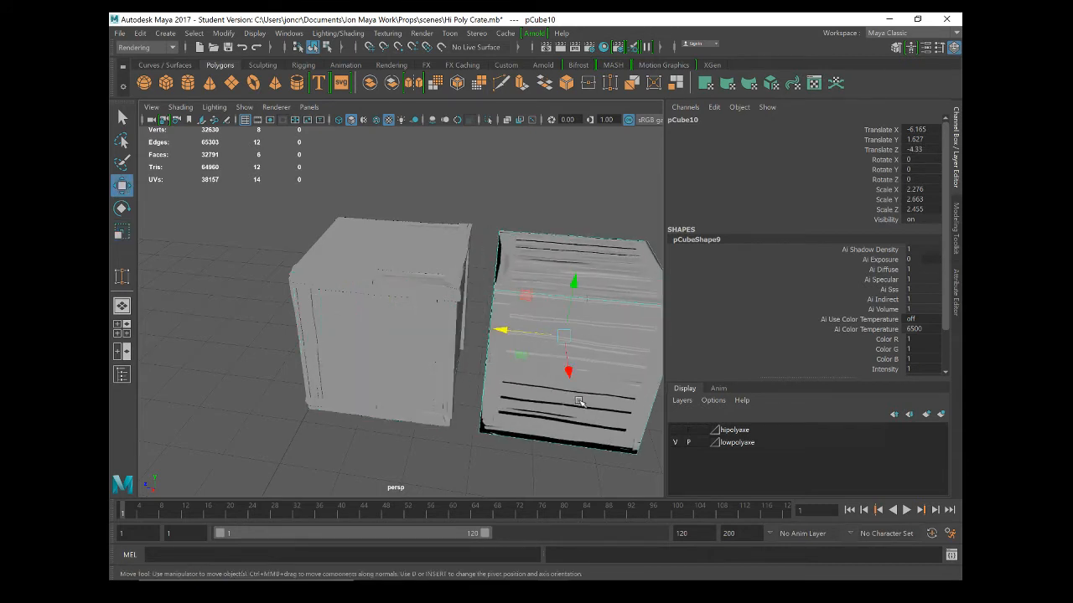
key(Delete)
Try moving the remaining low-poly cube off the crate along X to about -8.022, and undo the move.
click(374, 343)
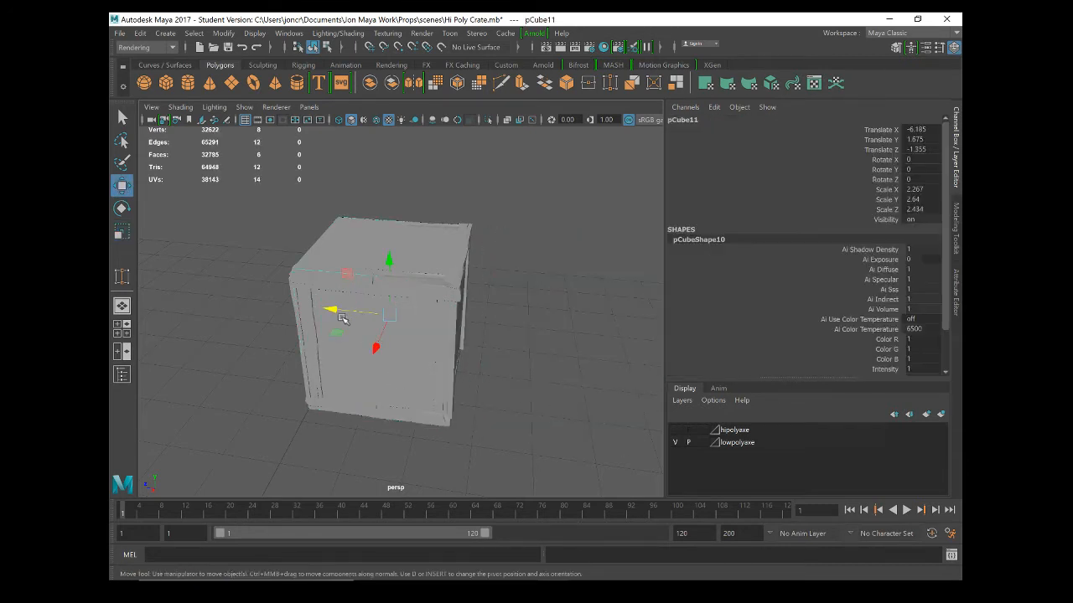
alt+drag(355, 400, 401, 403)
drag(448, 343, 358, 309)
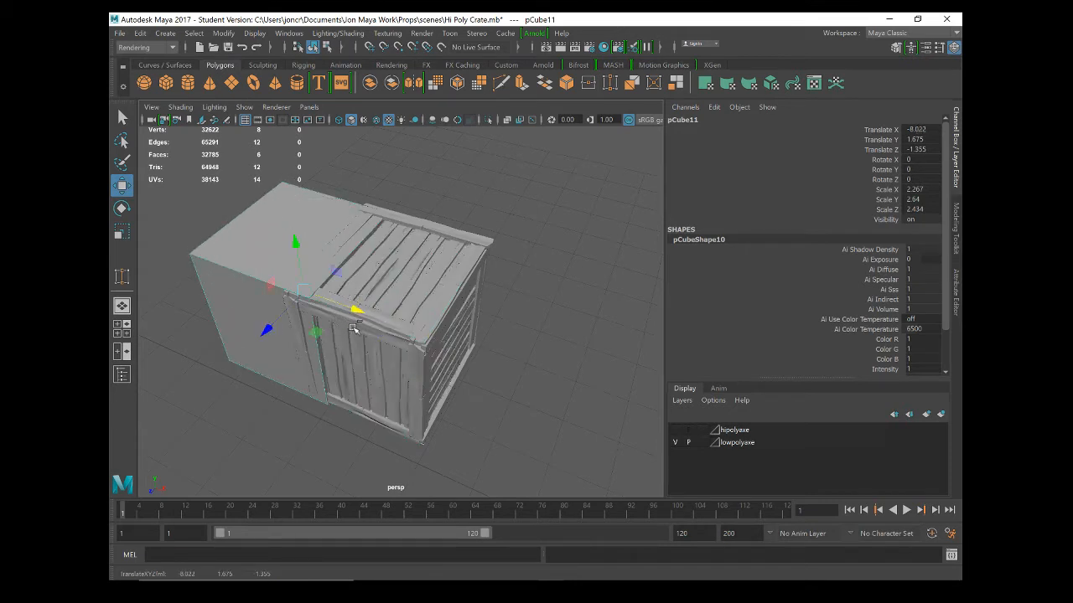
key(ctrl+z)
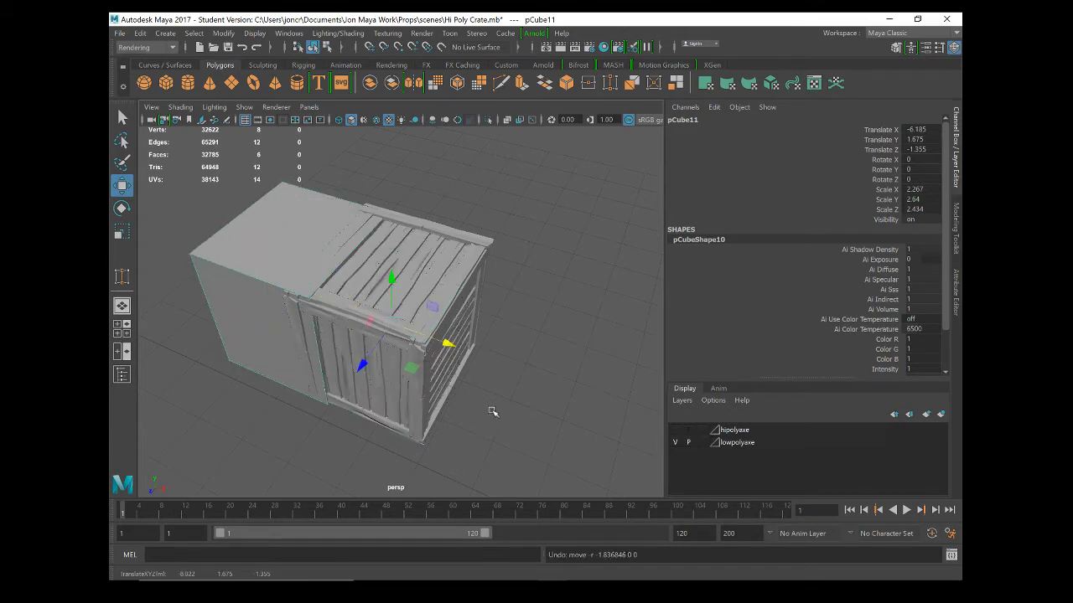
key(Delete)
key(ctrl+z)
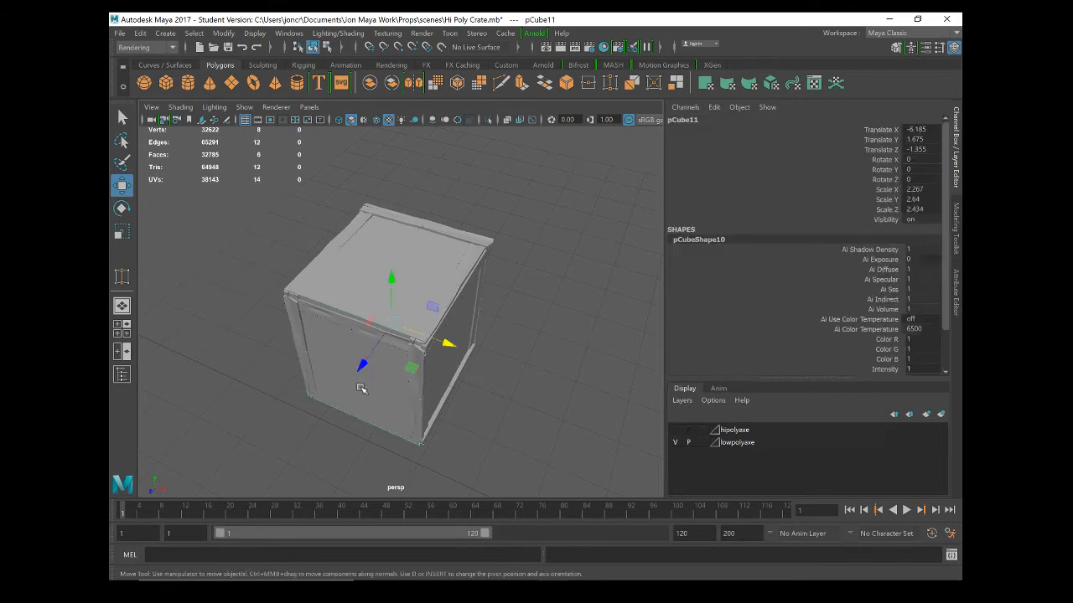
Scale the low-poly cube up uniformly to about 2.361 in X, 2.75 in Y and 2.535 in Z to enclose the crate.
alt+drag(360, 383, 290, 372)
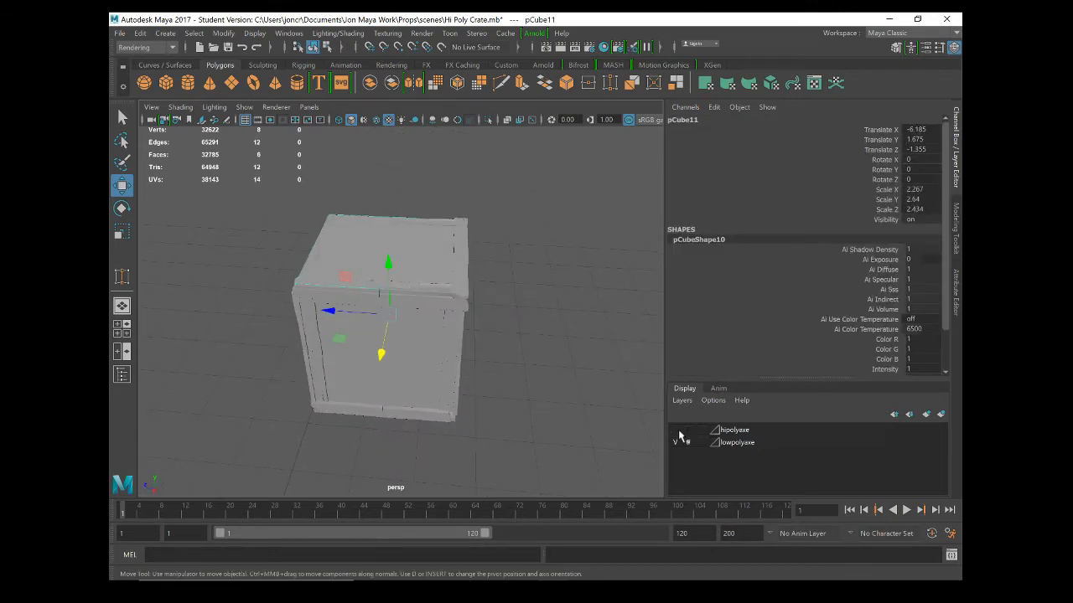
key(r)
drag(392, 316, 399, 319)
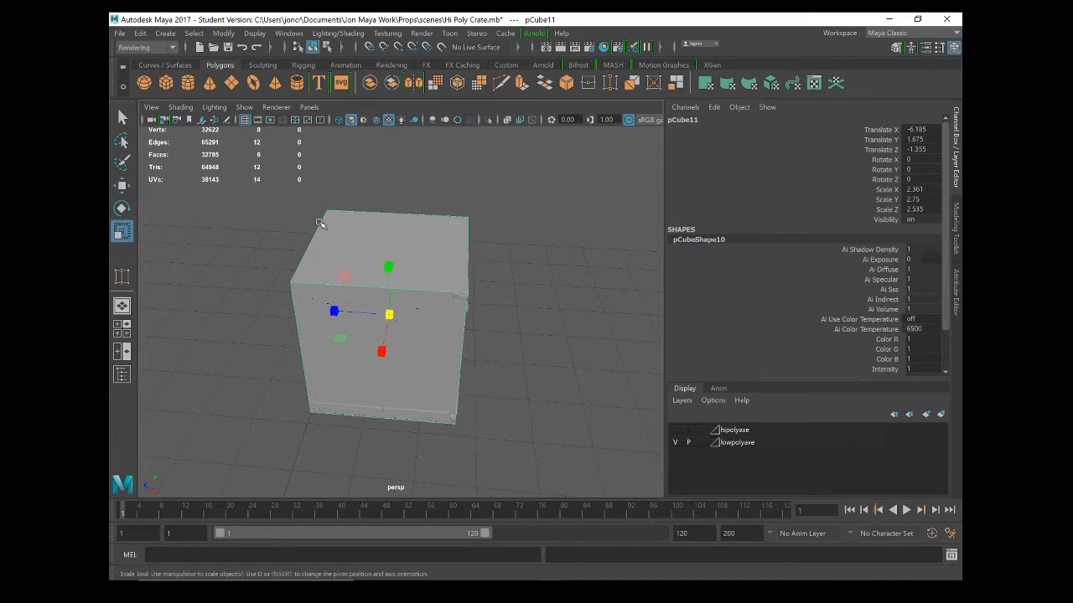
Create a display layer from the selected cube and name it lopolycrate.
click(940, 414)
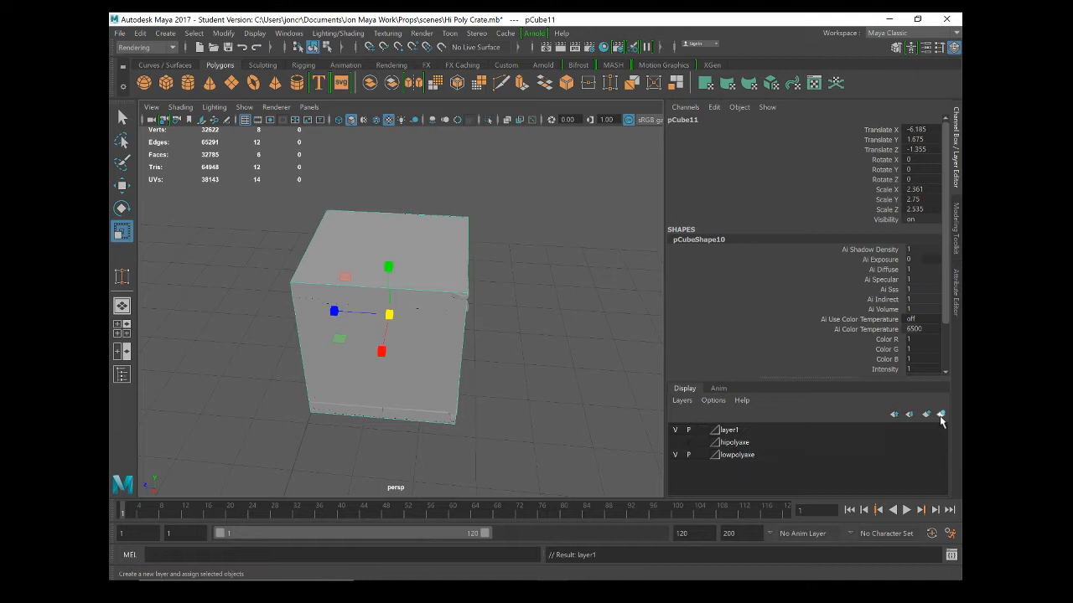
click(732, 432)
double_click(732, 431)
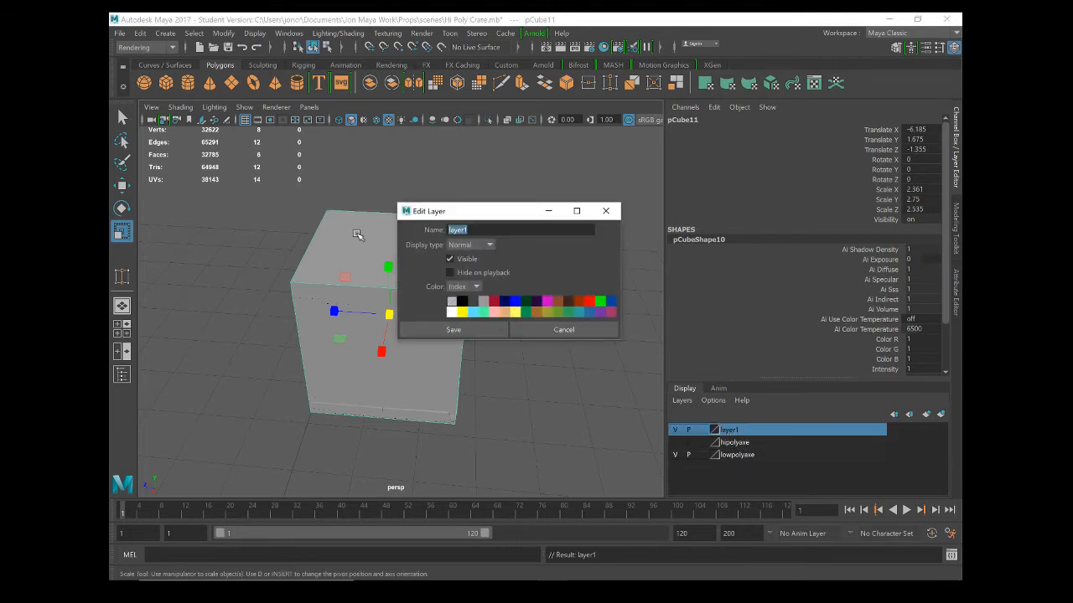
text(lopolycrat)
click(489, 329)
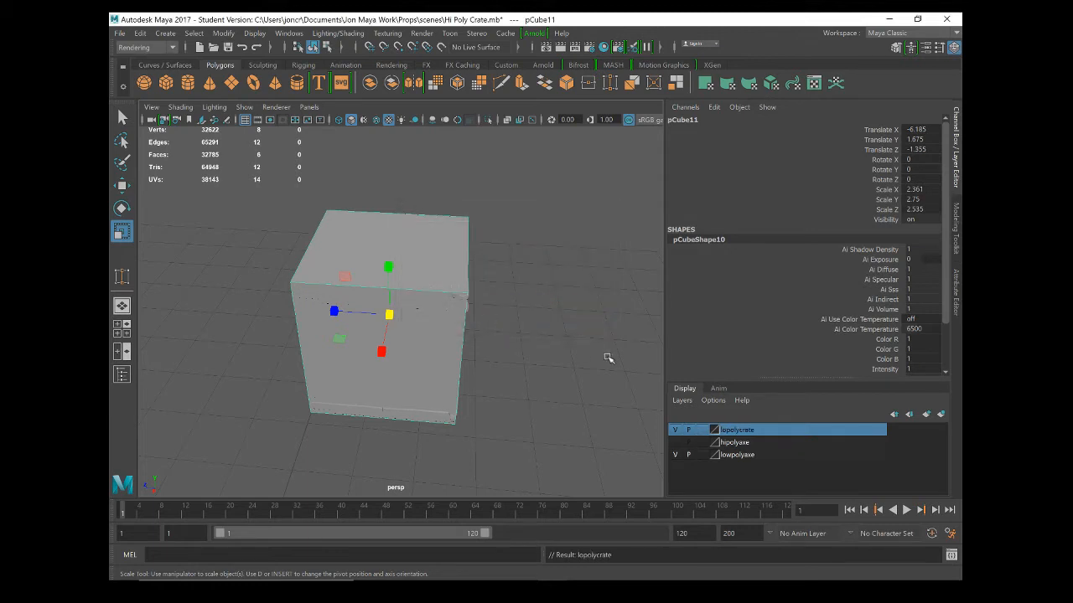
Hide the lopolycrate layer and assign the high-poly crate to a new display layer named hipolycrate.
click(676, 430)
click(406, 338)
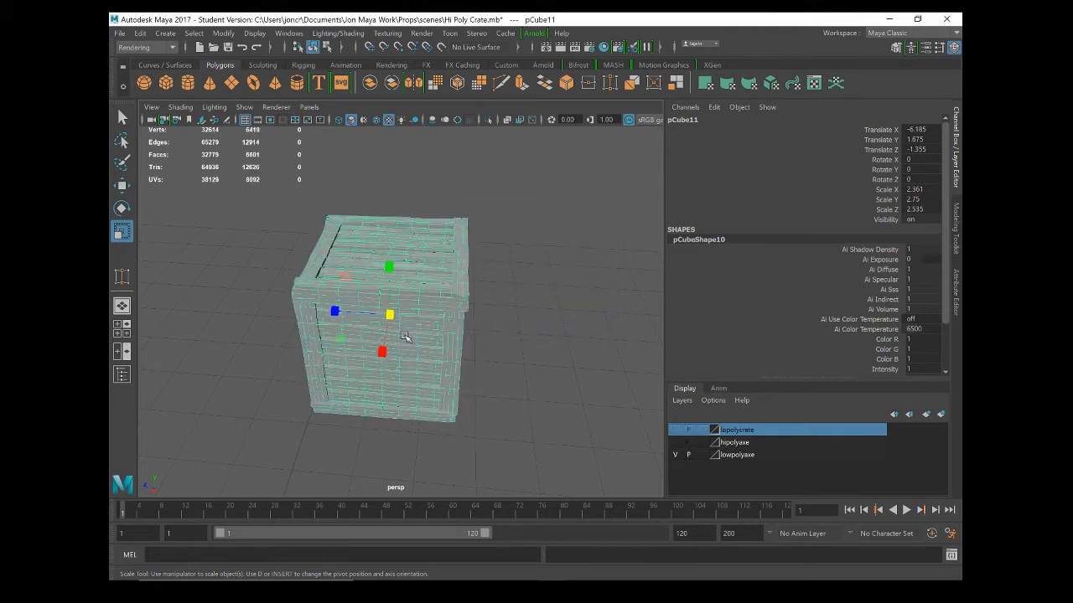
click(941, 414)
double_click(724, 429)
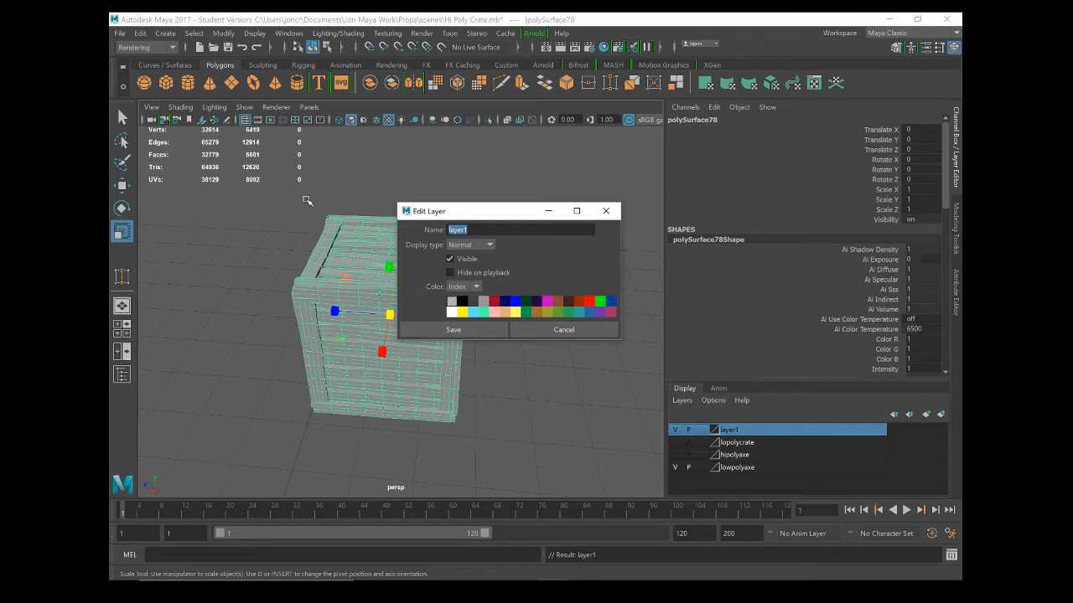
text(hipolycrat)
click(451, 329)
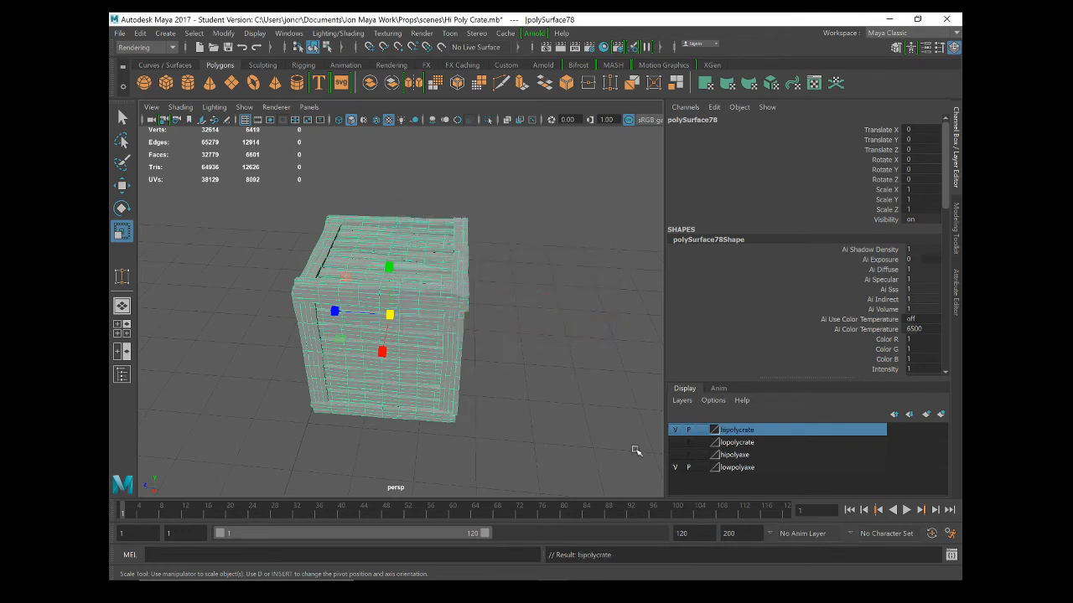
Switch visibility from the hipolycrate layer to the lopolycrate layer and rename the cube lowpolycrate.
click(677, 431)
click(741, 442)
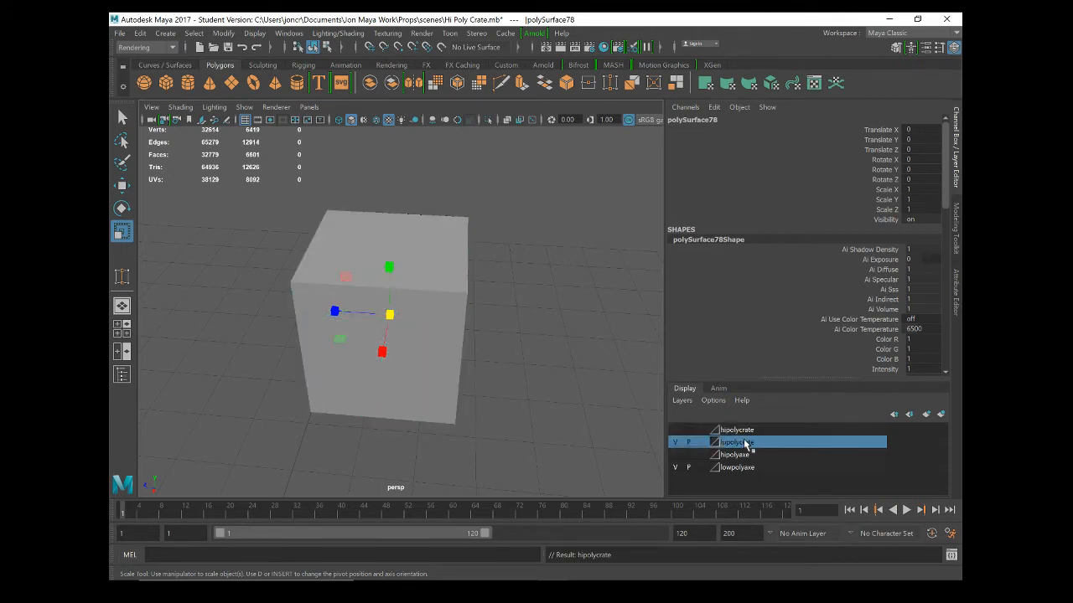
click(453, 355)
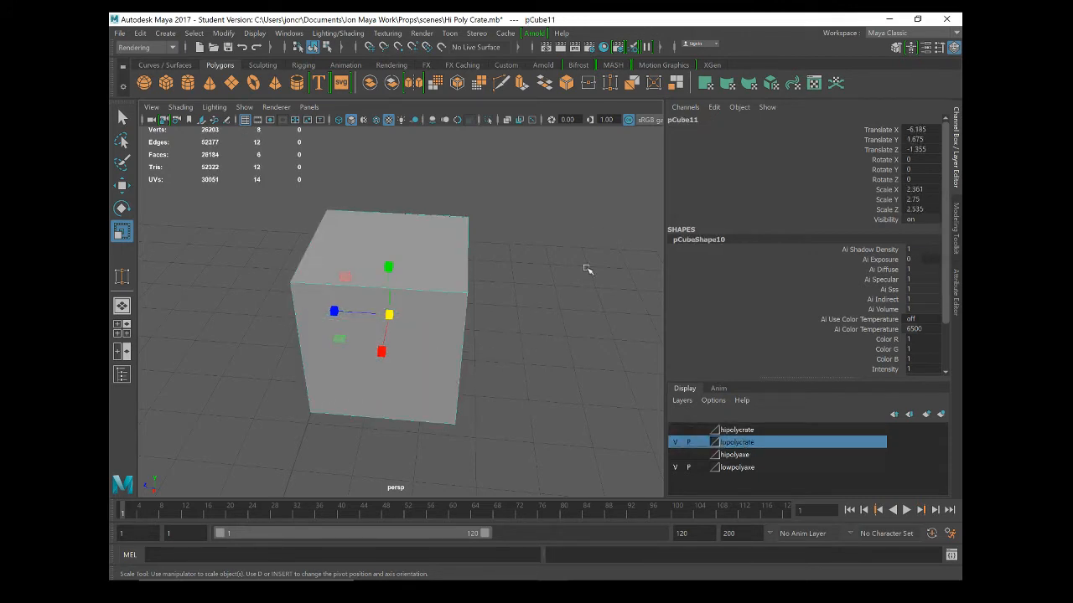
click(678, 119)
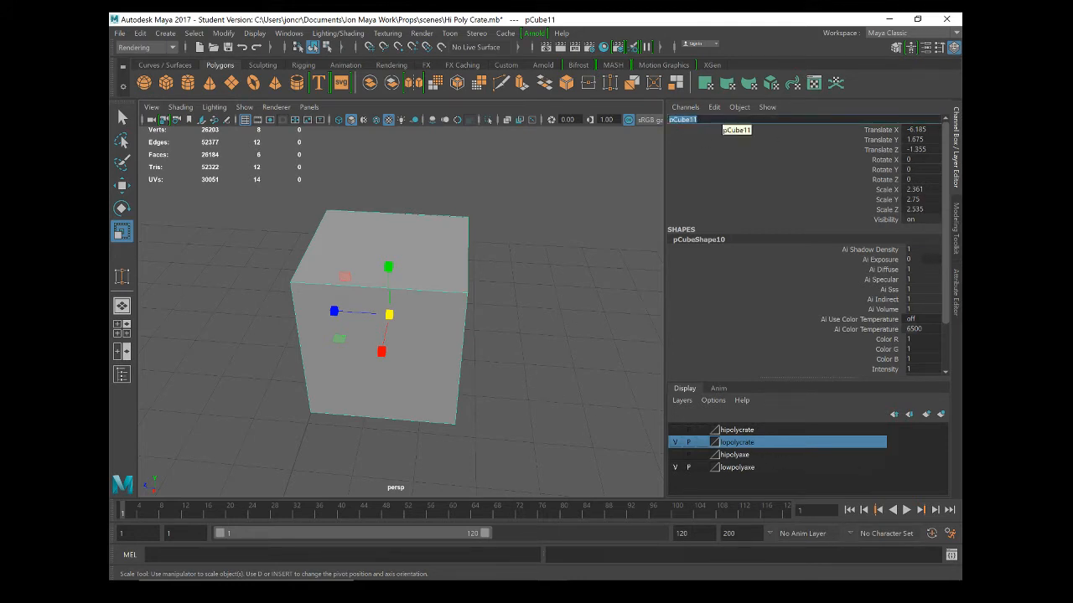
text(owpolycrate)
key(Return)
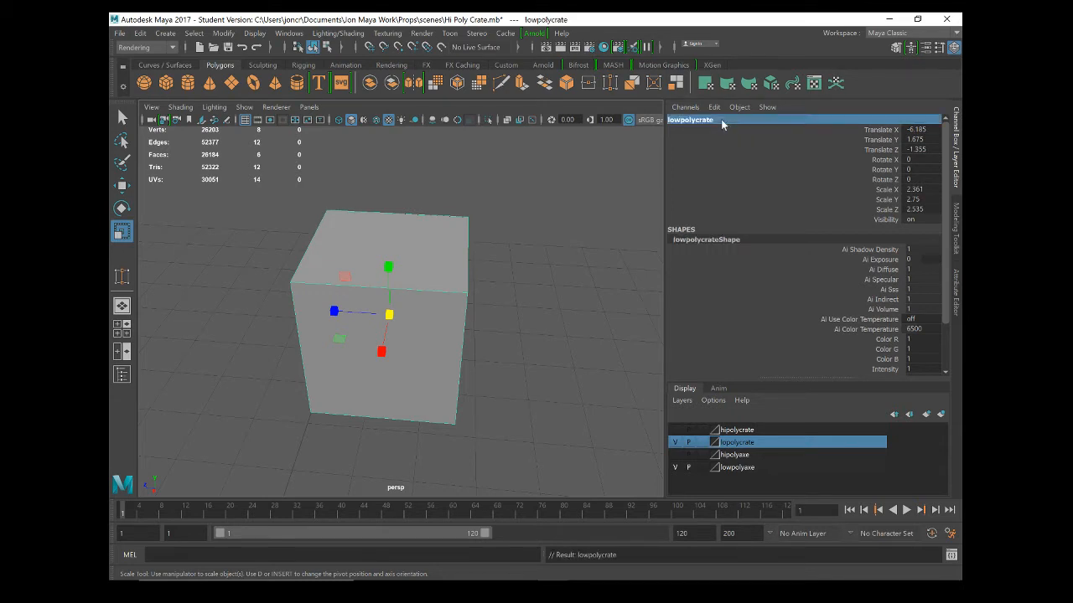
Switch visibility back to the hipolycrate layer and rename the high-poly crate mesh hipolycrate1.
click(675, 442)
click(675, 430)
click(744, 430)
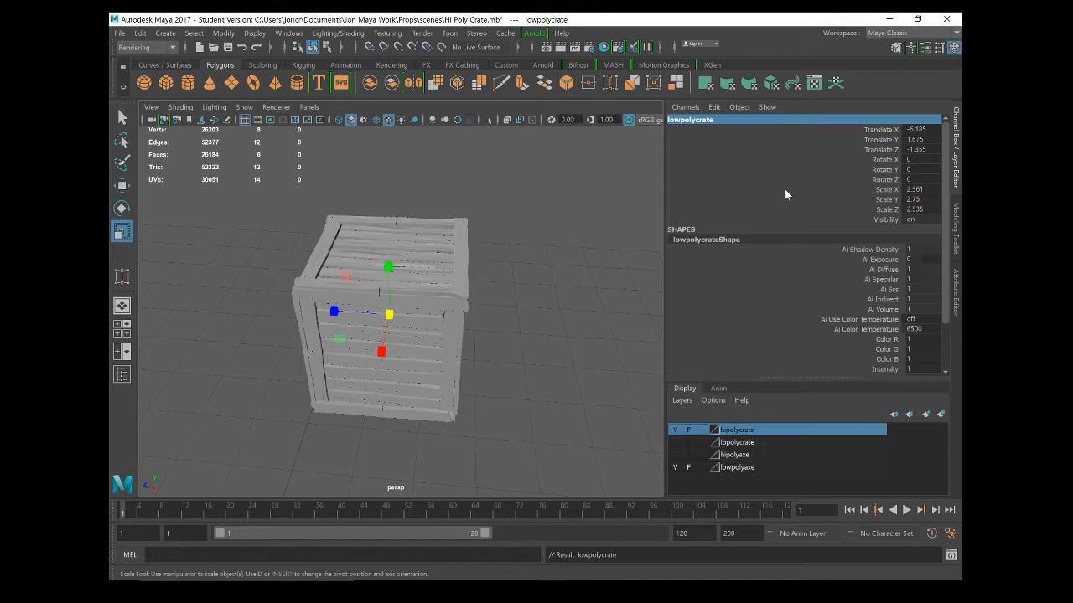
click(352, 352)
click(687, 119)
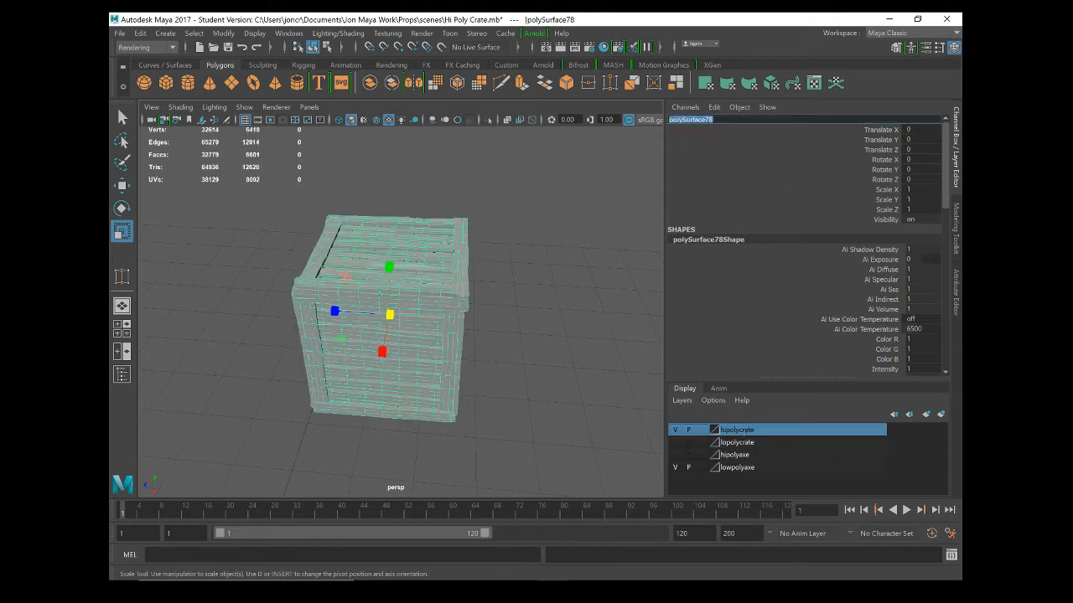
text(hipolyc)
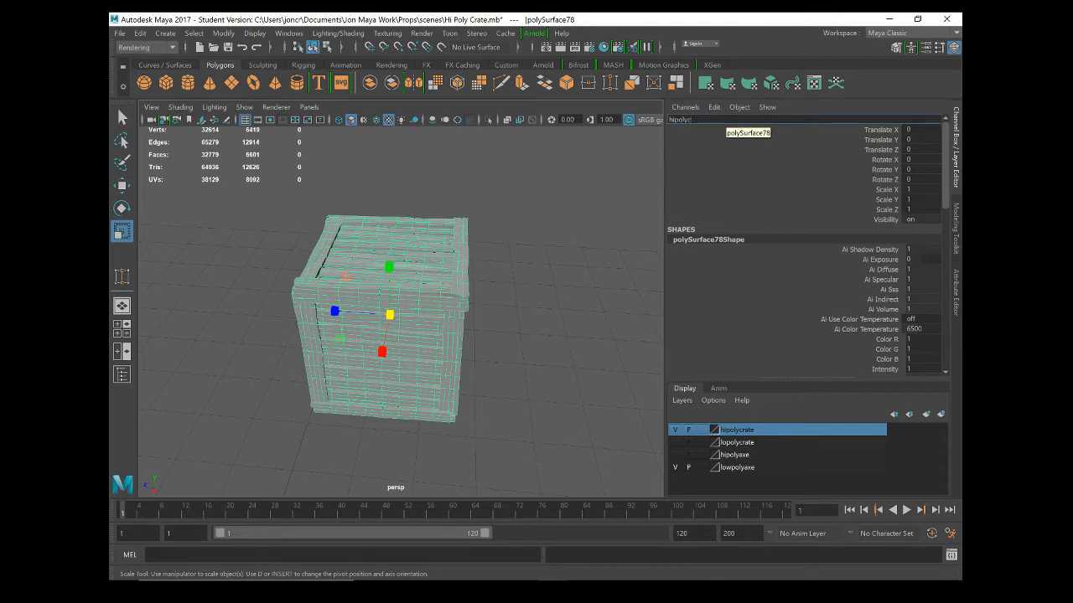
text(rate1)
key(Return)
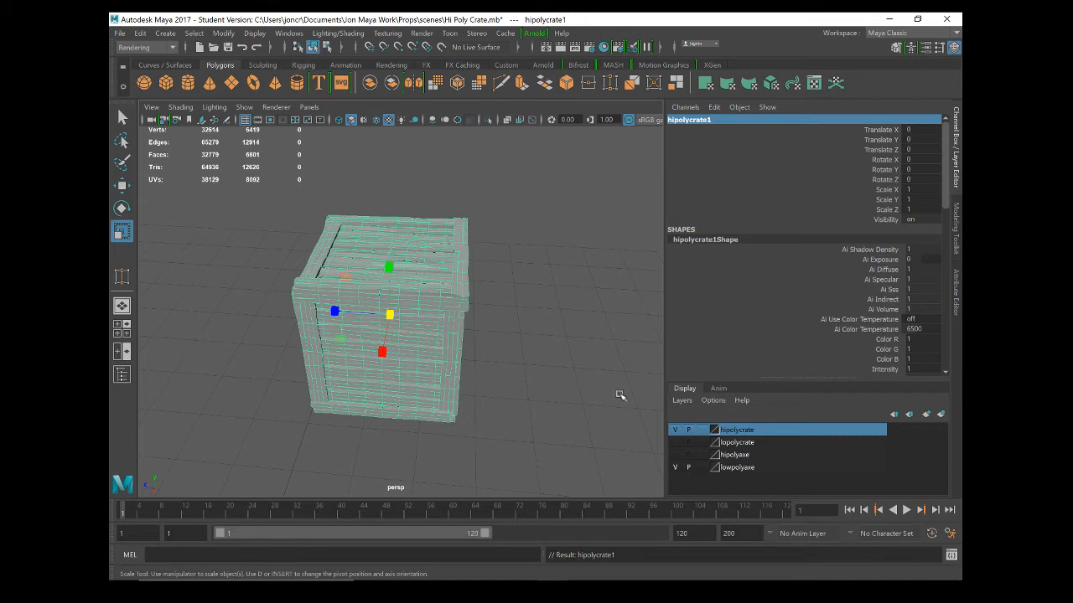
Show the lopolycrate layer alongside the hipolycrate layer and select both crate meshes together.
alt+drag(323, 327, 469, 369)
click(674, 442)
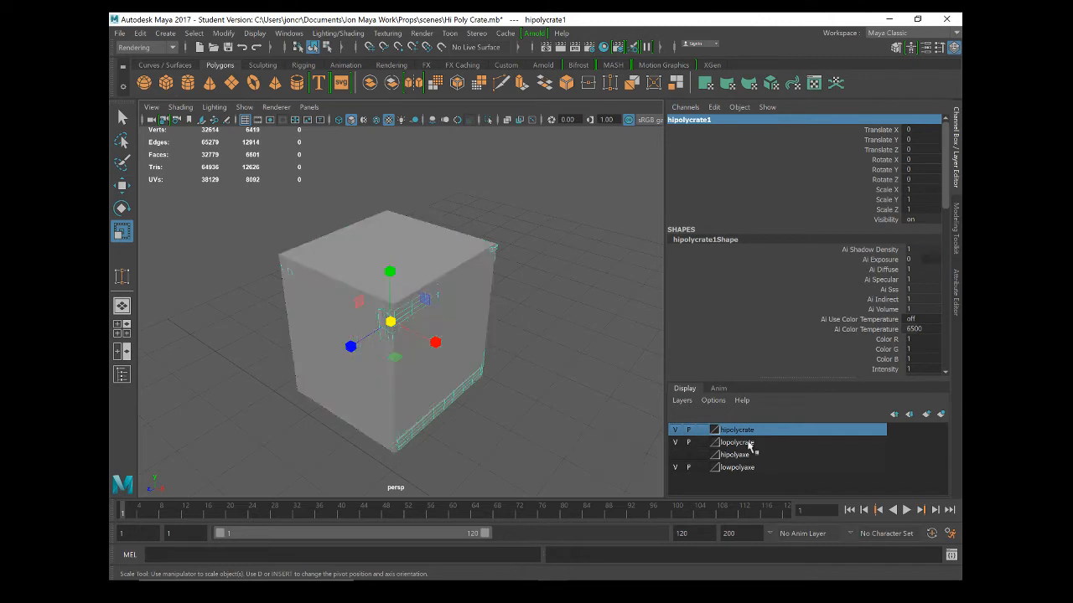
click(748, 445)
click(316, 408)
drag(357, 374, 366, 262)
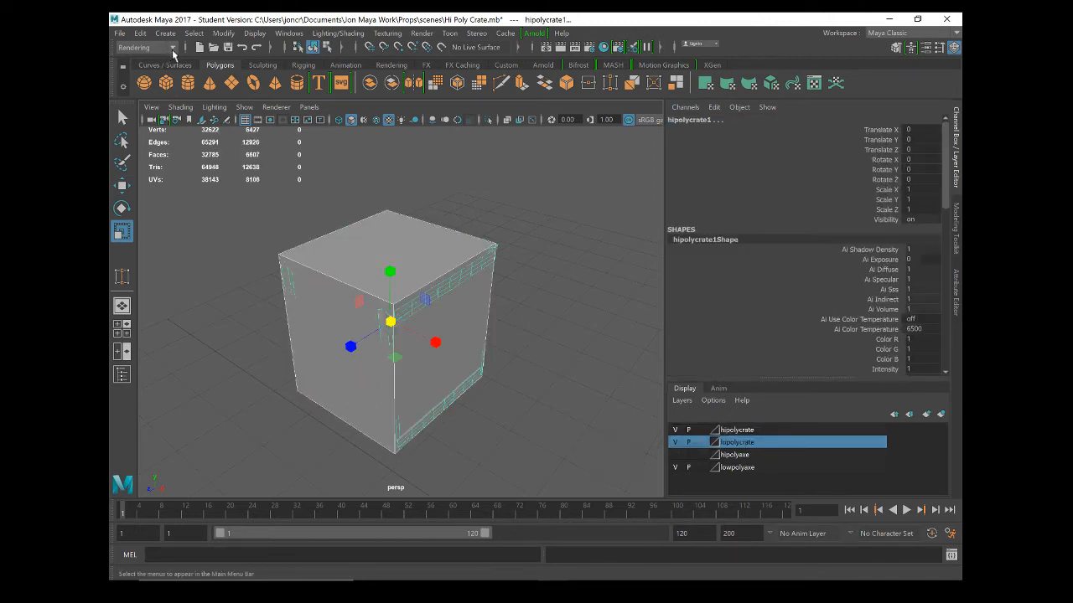
Open the Transfer Maps settings from the Rendering menu set for the selected crate meshes.
click(172, 49)
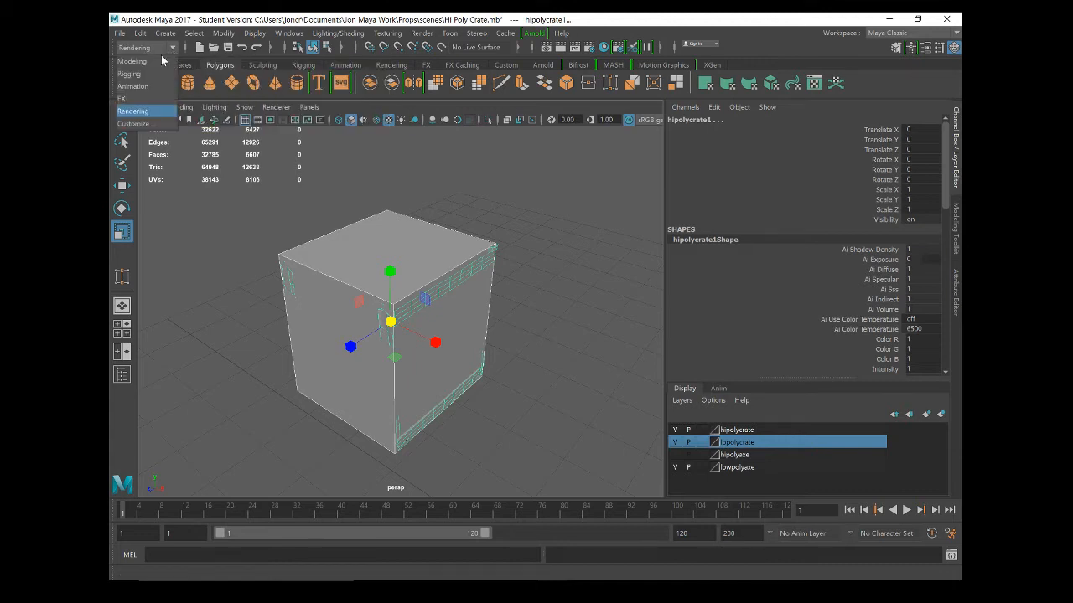
click(143, 112)
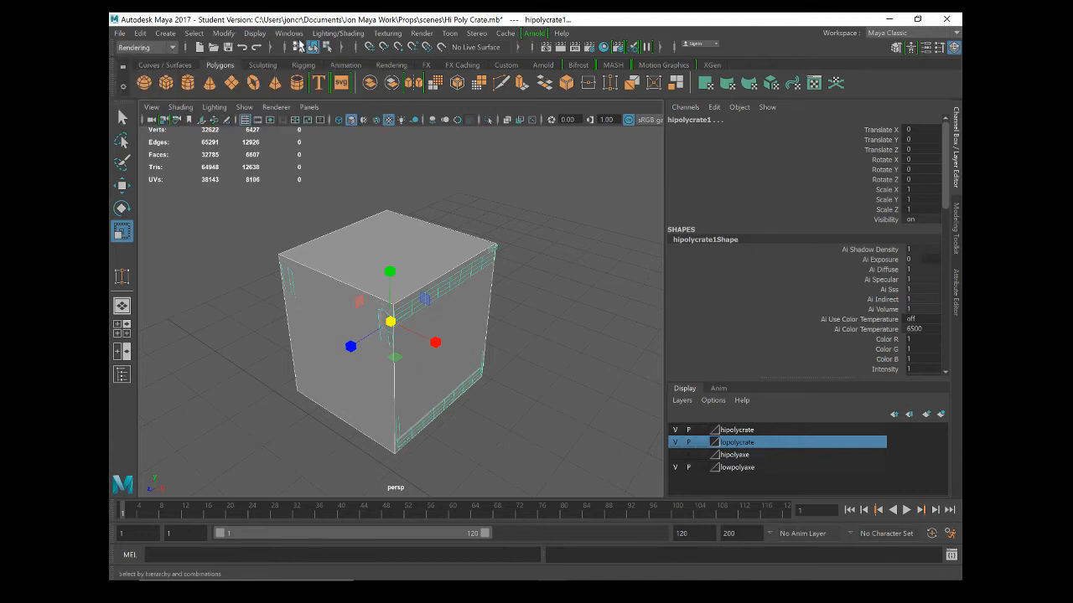
click(335, 34)
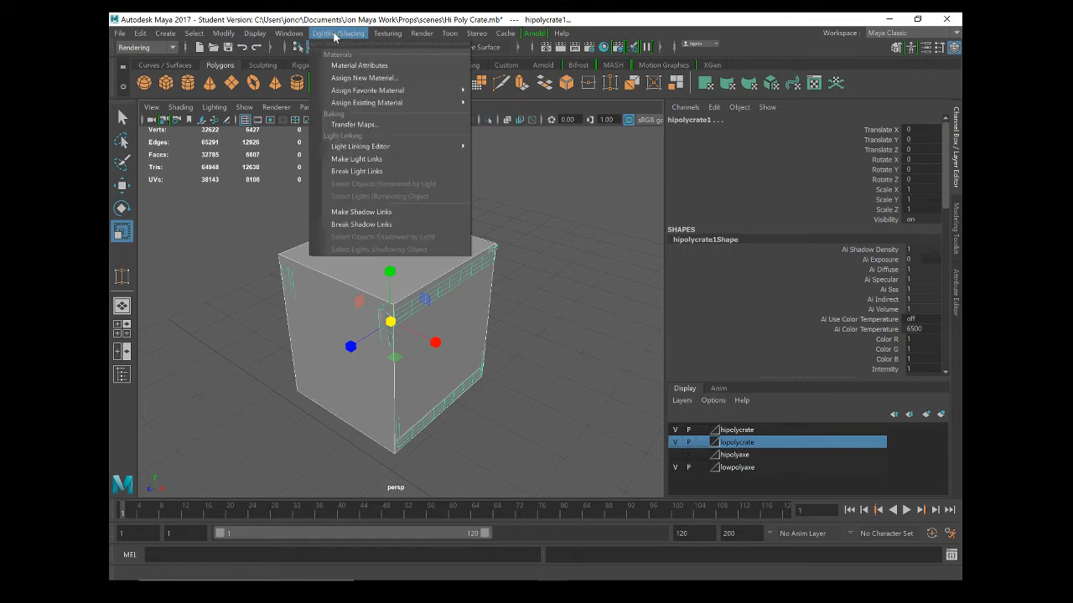
click(352, 127)
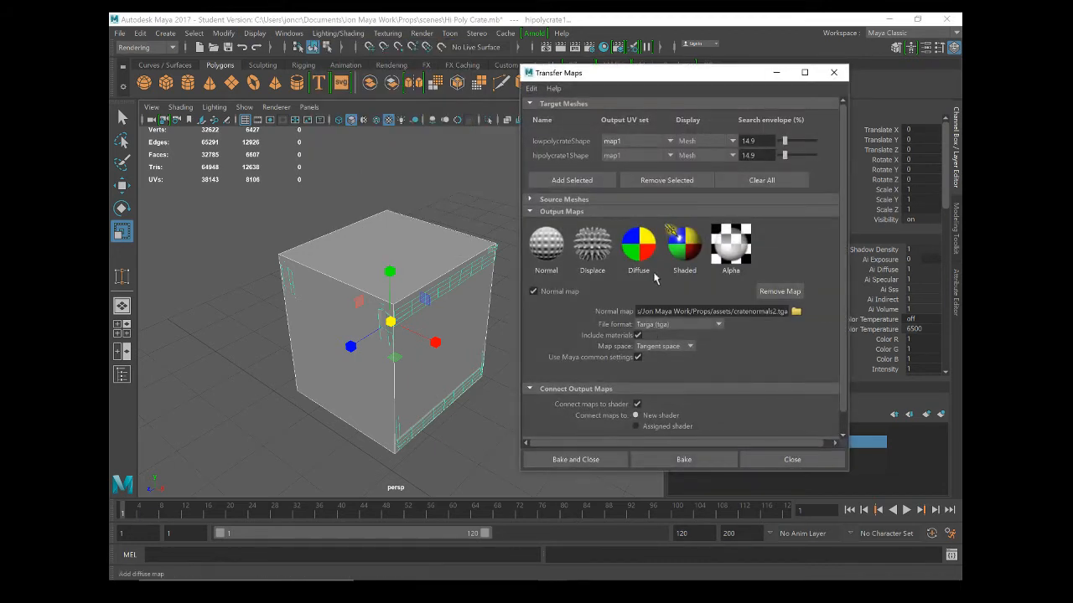
Reset the Transfer Maps settings and empty the target meshes list, leaving only the lowpolycrate cube selected in the scene.
click(529, 89)
click(547, 115)
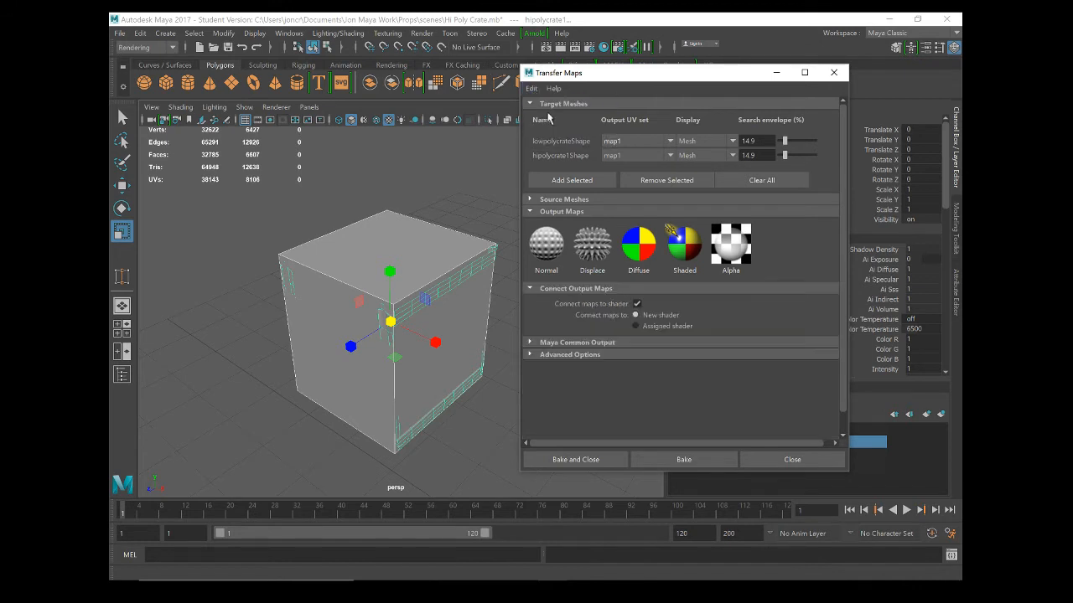
click(688, 180)
click(310, 337)
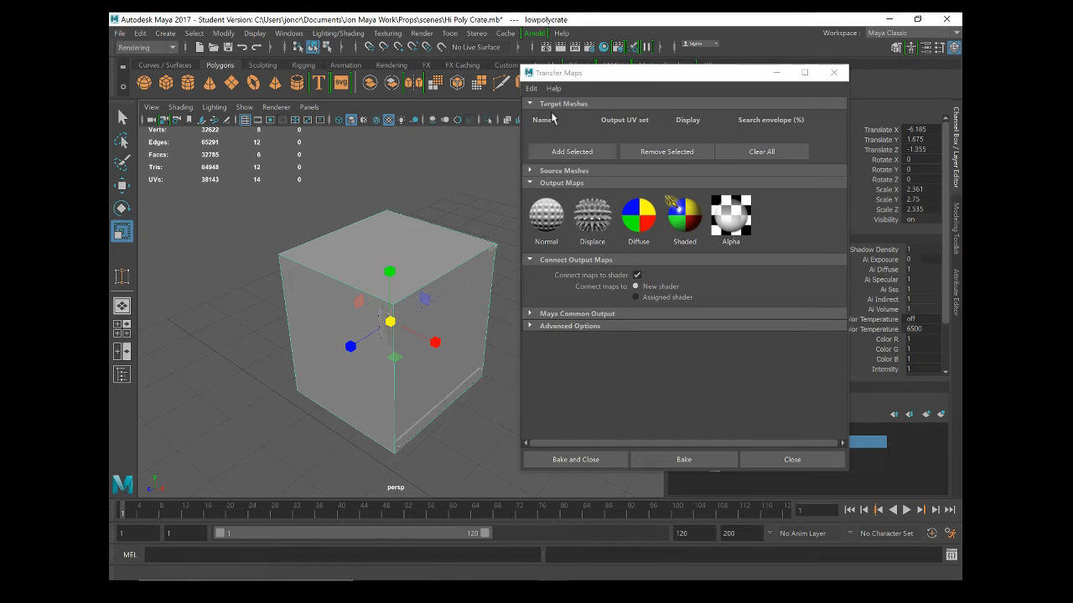
Add lowpolycrate as the target mesh and the high-poly crate hipolycrate1 as the source mesh for the map transfer.
click(569, 151)
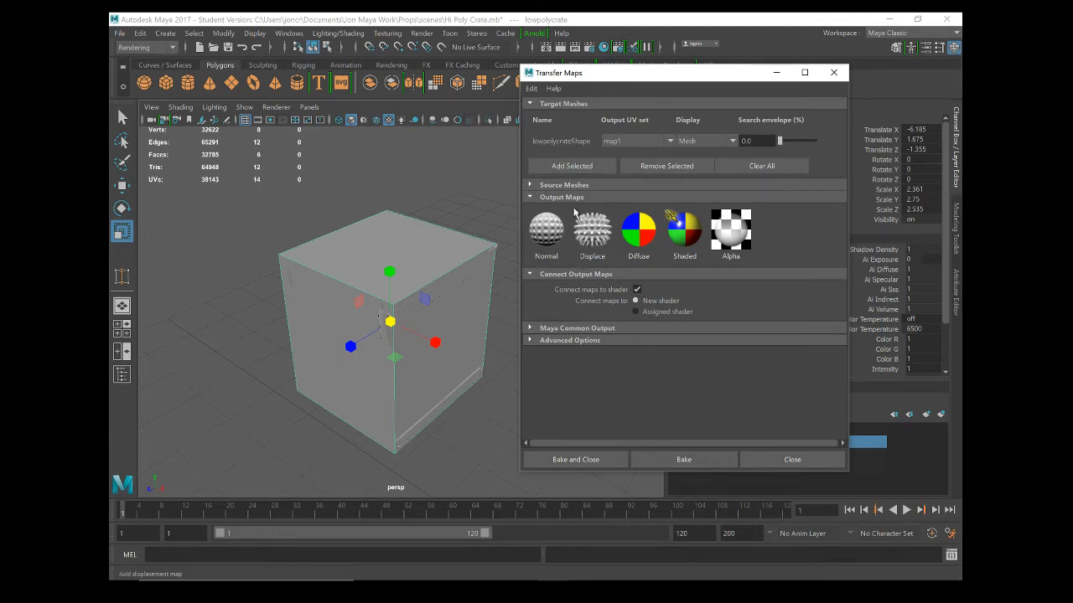
click(531, 186)
click(459, 390)
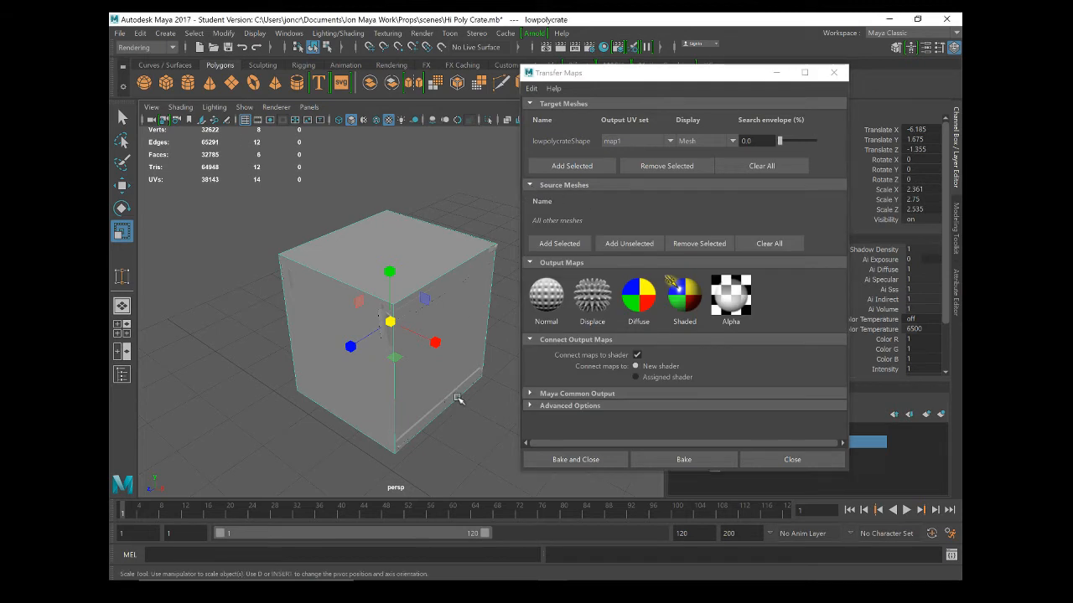
click(559, 243)
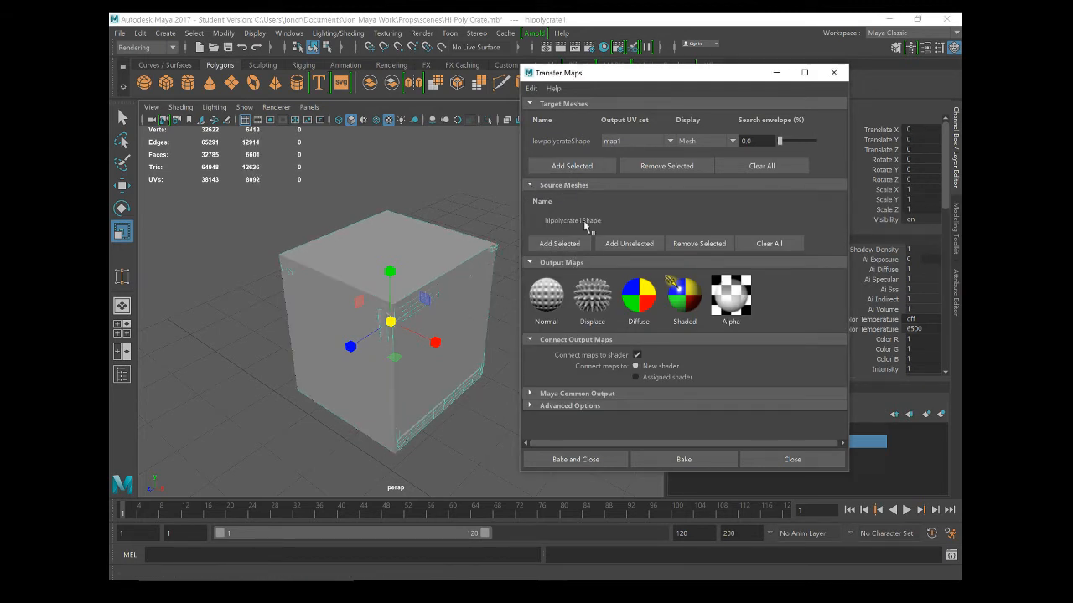
Add a normal map output and save it as cratenormal in the project's assets folder.
click(547, 298)
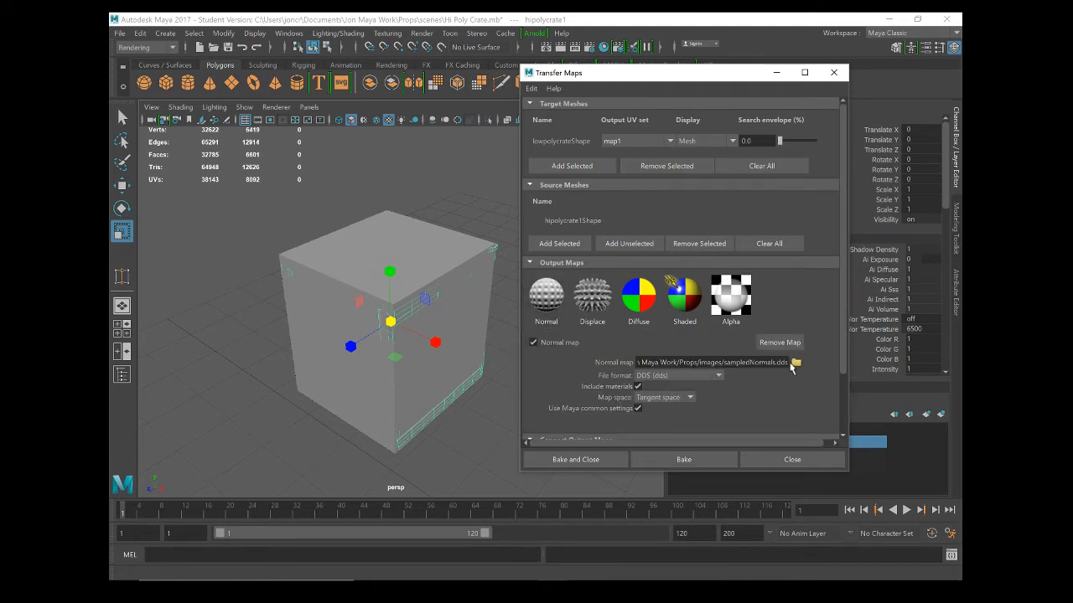
click(794, 363)
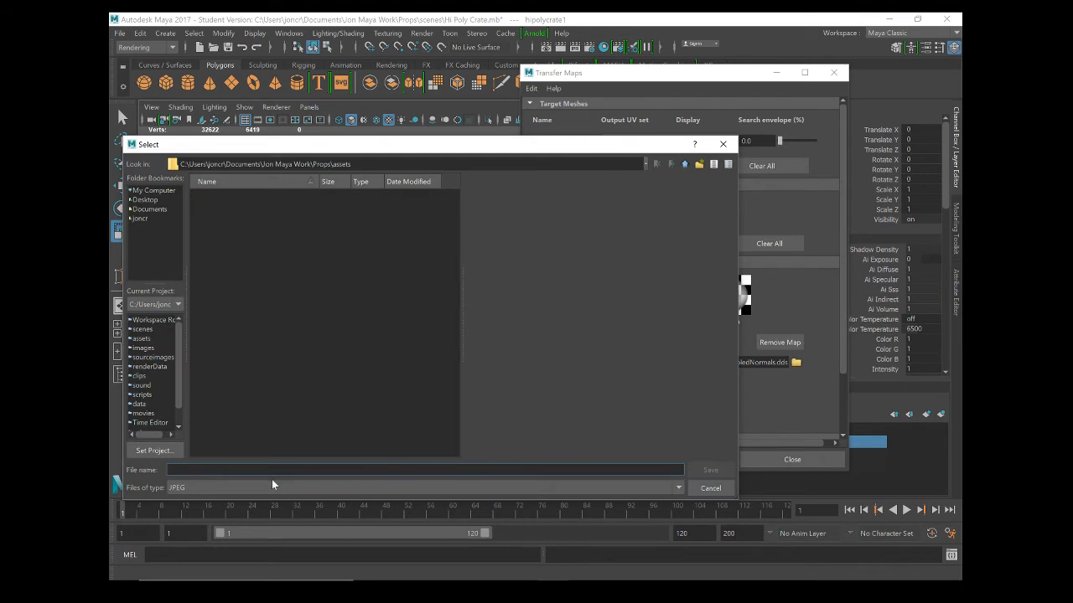
text(lo)
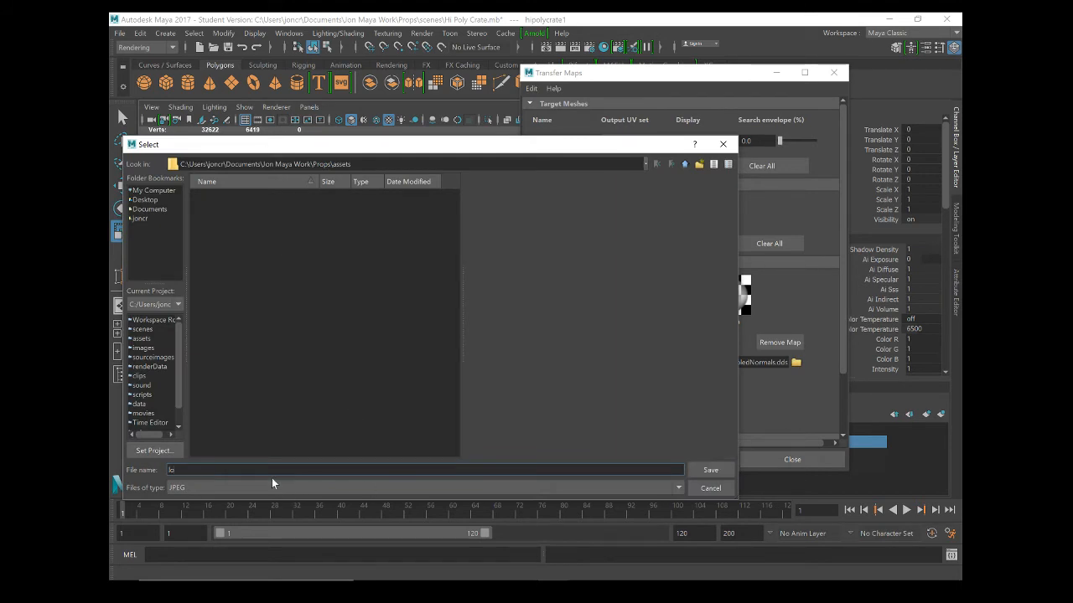
key(BackSpace)
key(BackSpace)
text(cre)
text(at)
text(normal)
key(Return)
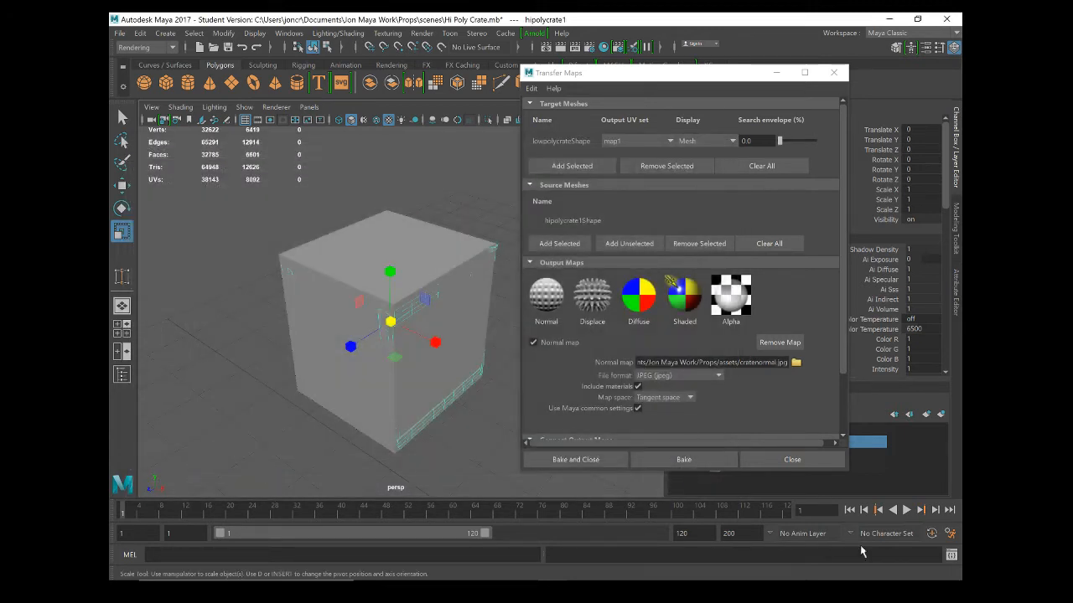
Change the normal map's file format to Targa (tga).
click(666, 376)
scroll(670, 435, down, 2)
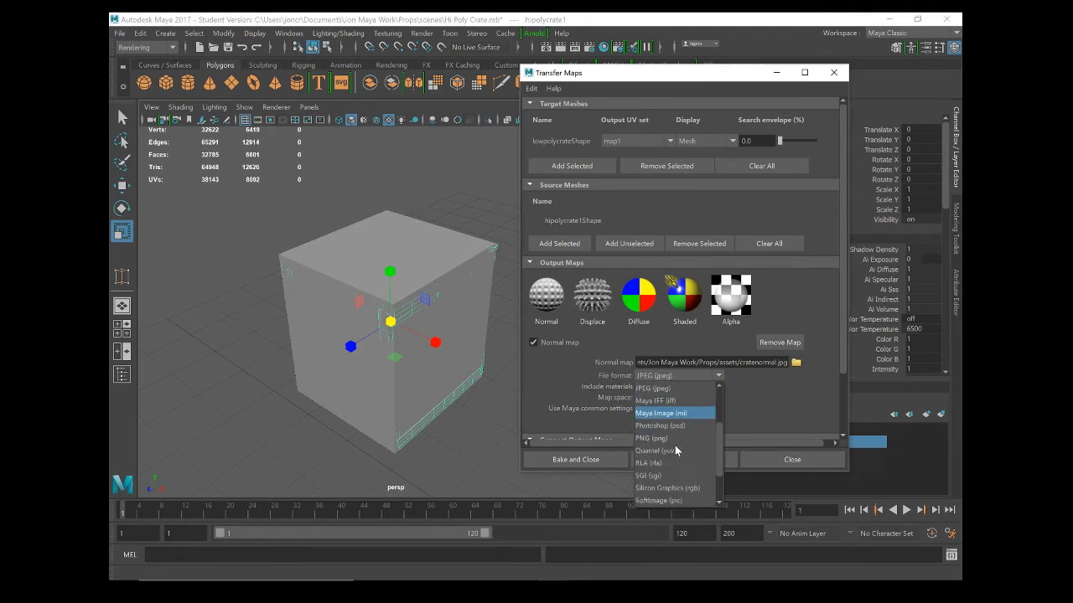
scroll(681, 478, down, 3)
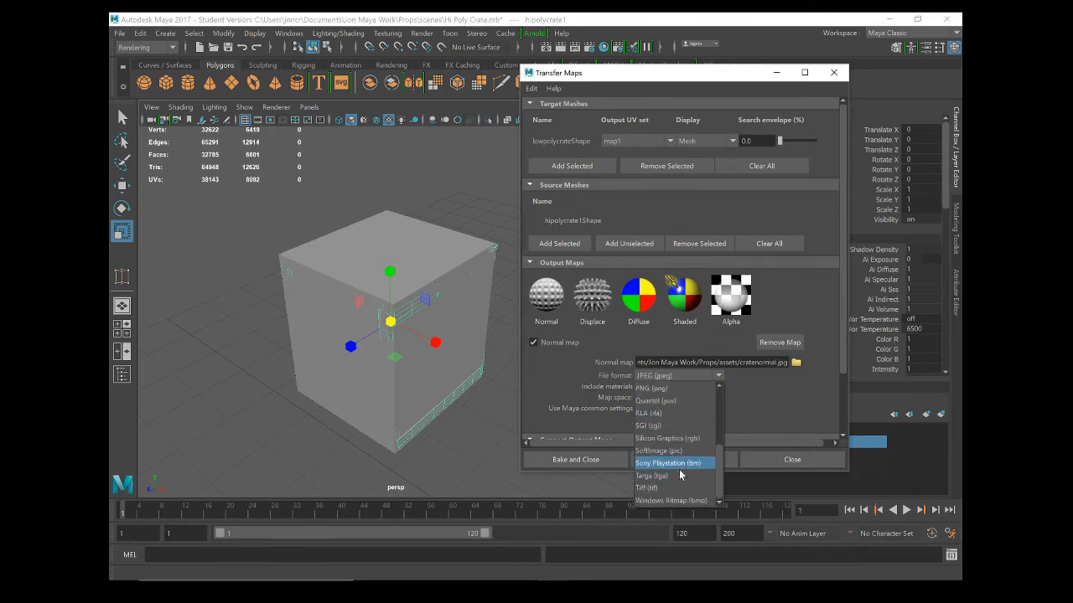
click(680, 476)
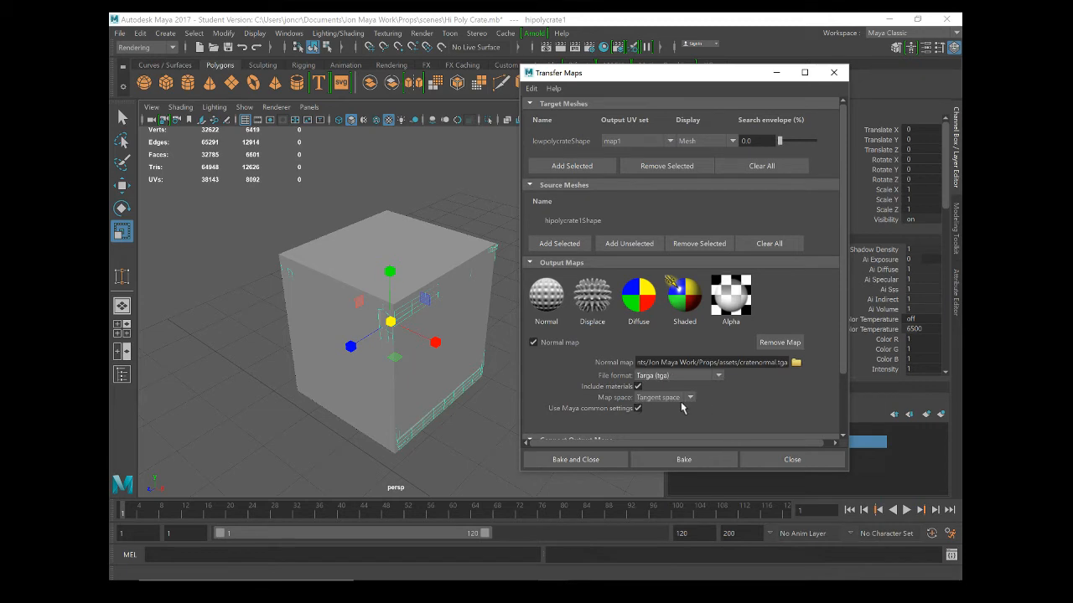
Set the common output map width and height to 1024, keep Low (2x2) sampling quality, and expand the advanced options.
drag(841, 285, 839, 372)
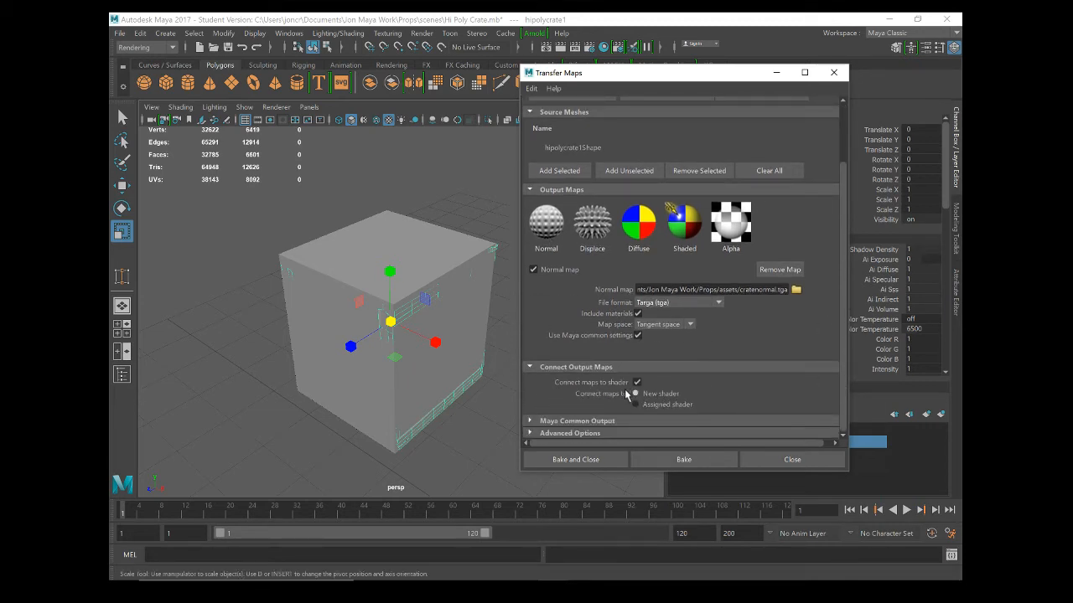
click(539, 422)
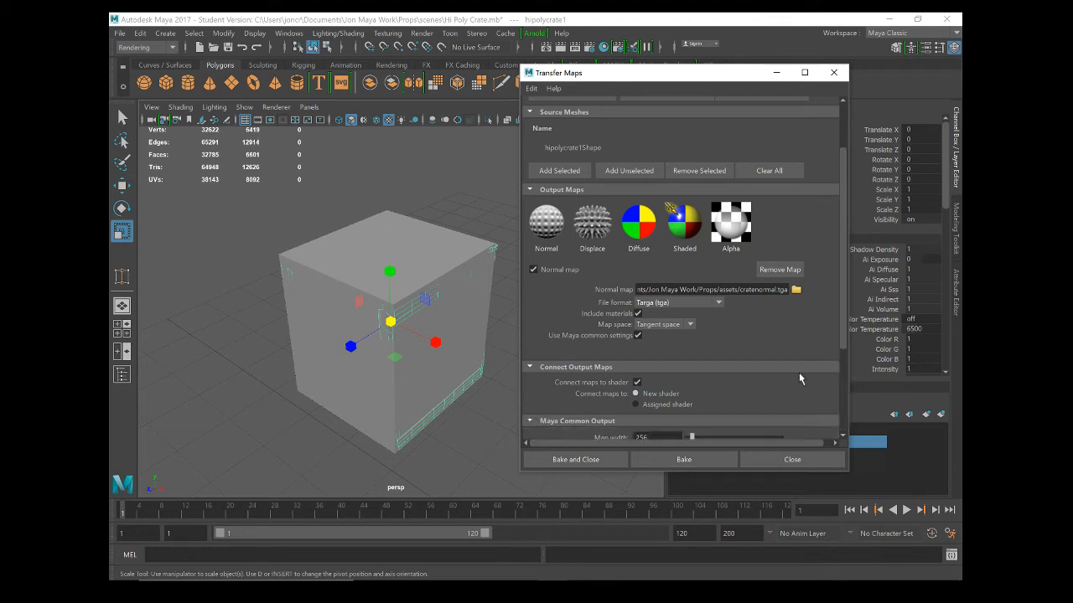
drag(842, 300, 847, 371)
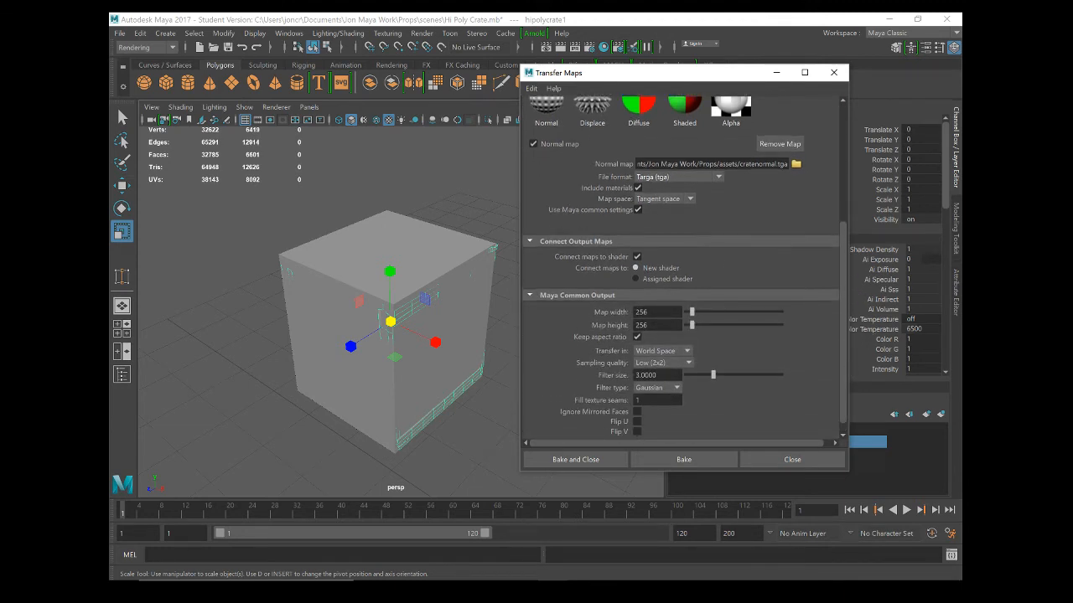
double_click(673, 310)
key(Return)
scroll(727, 346, down, 1)
click(667, 348)
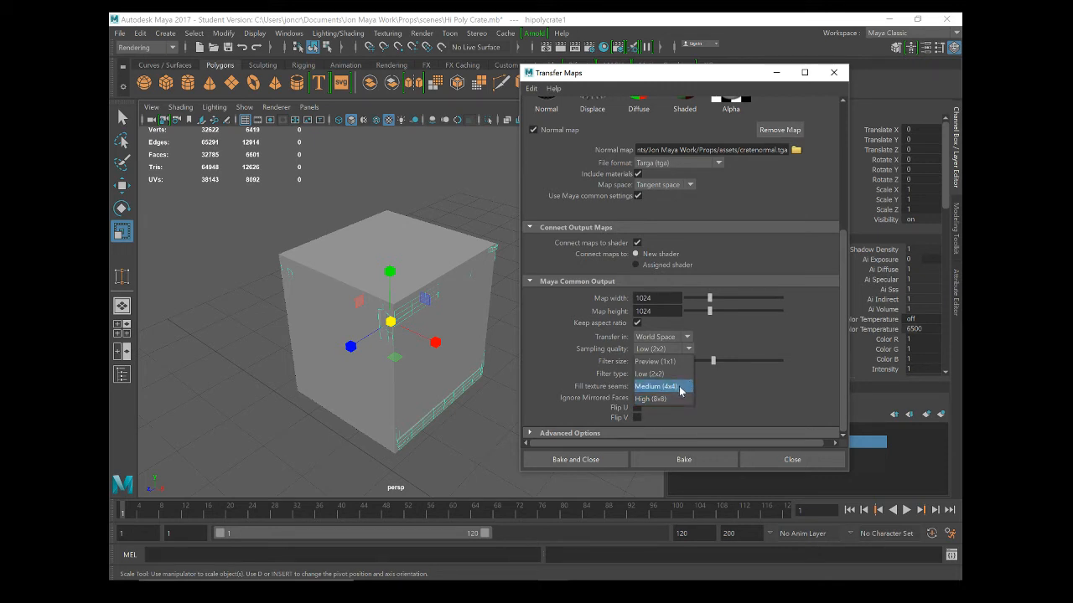
click(821, 320)
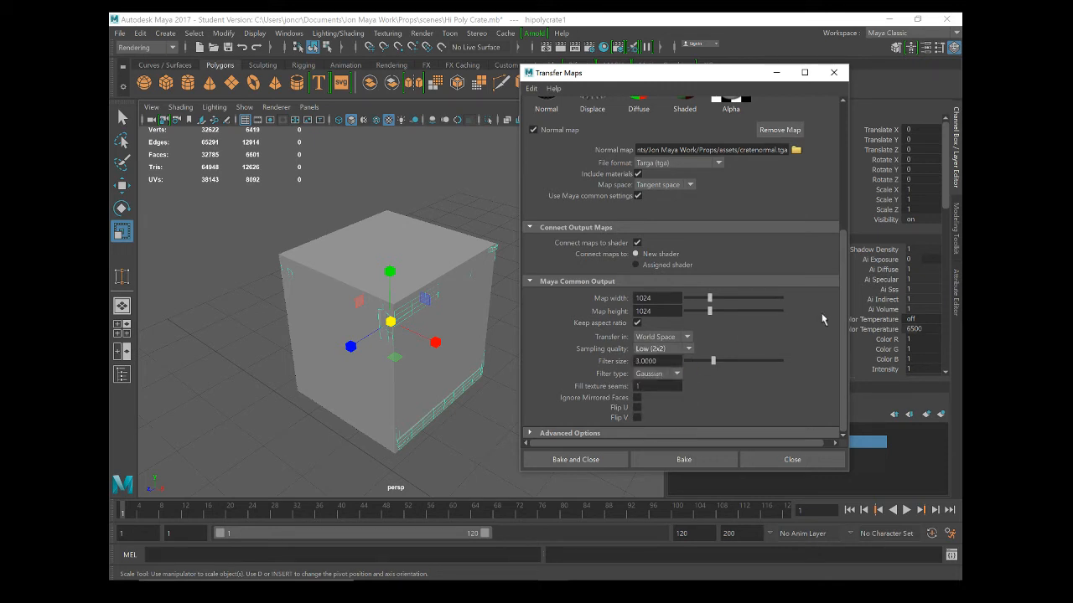
click(542, 436)
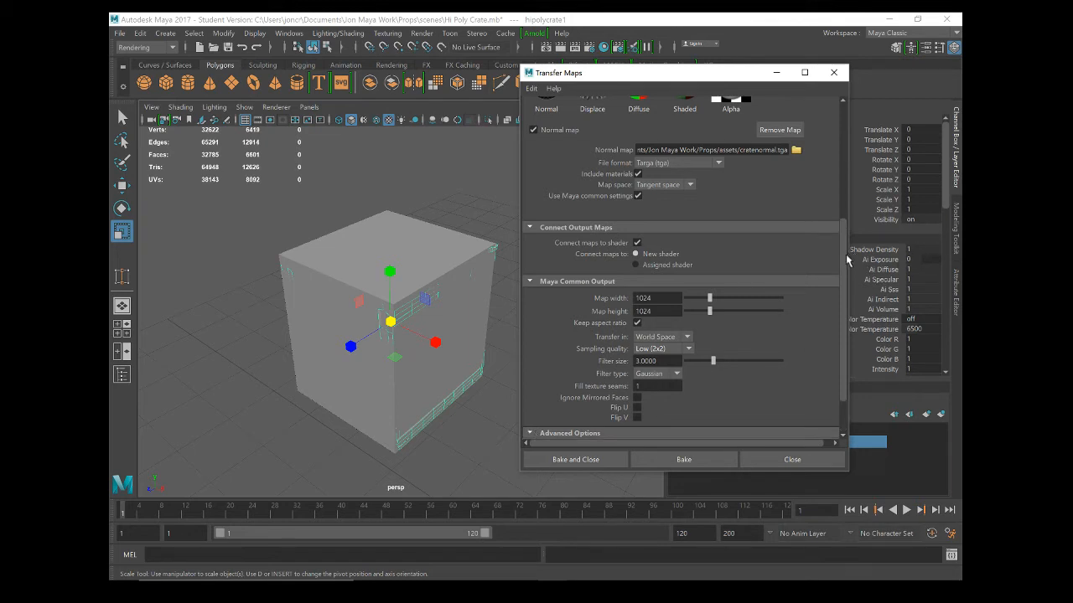
scroll(846, 254, down, 3)
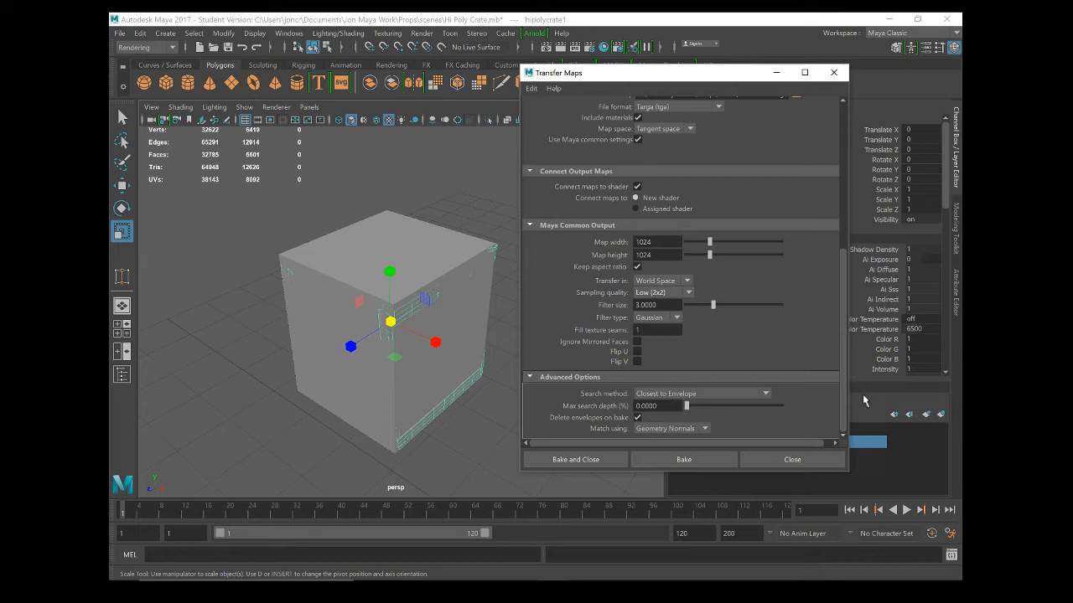
Display the target mesh's envelope and set its search envelope to 8.8%.
scroll(824, 191, up, 10)
click(695, 140)
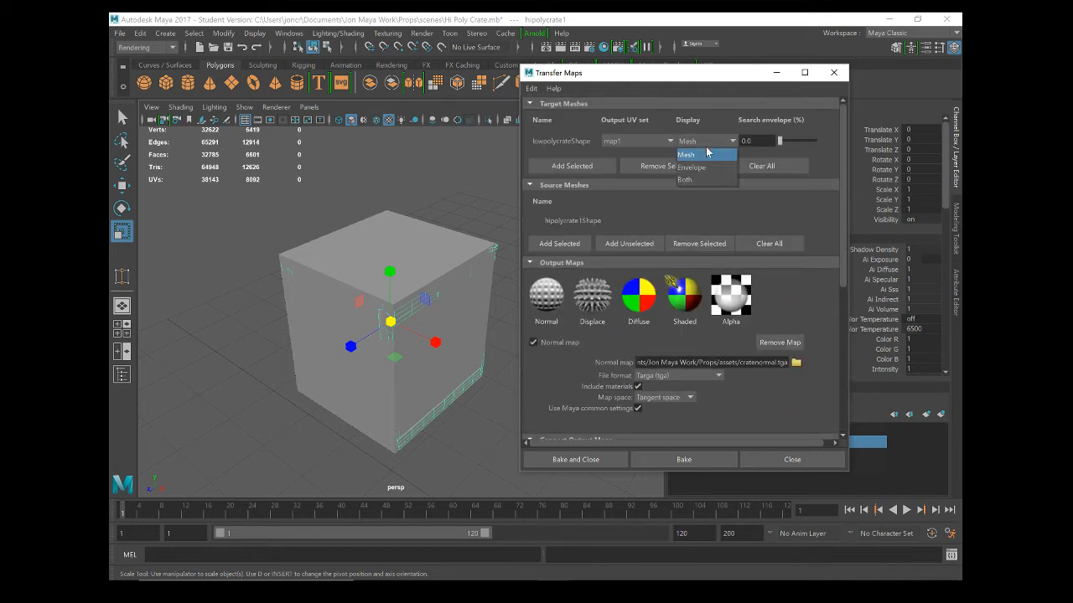
click(692, 167)
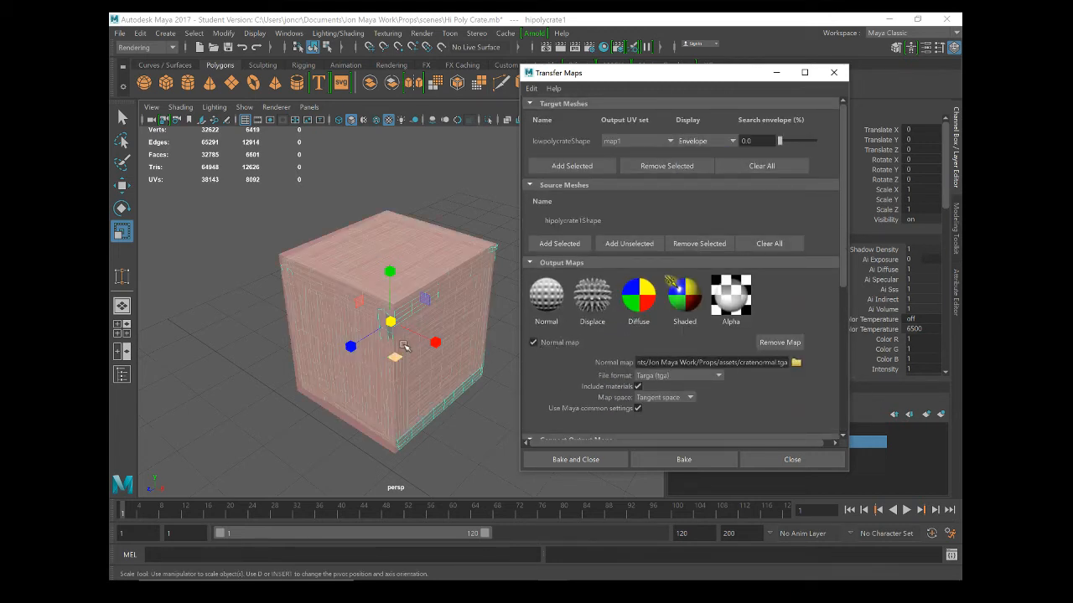
mouse_move(781, 142)
mouse_down()
mouse_move(800, 146)
mouse_move(784, 148)
mouse_up()
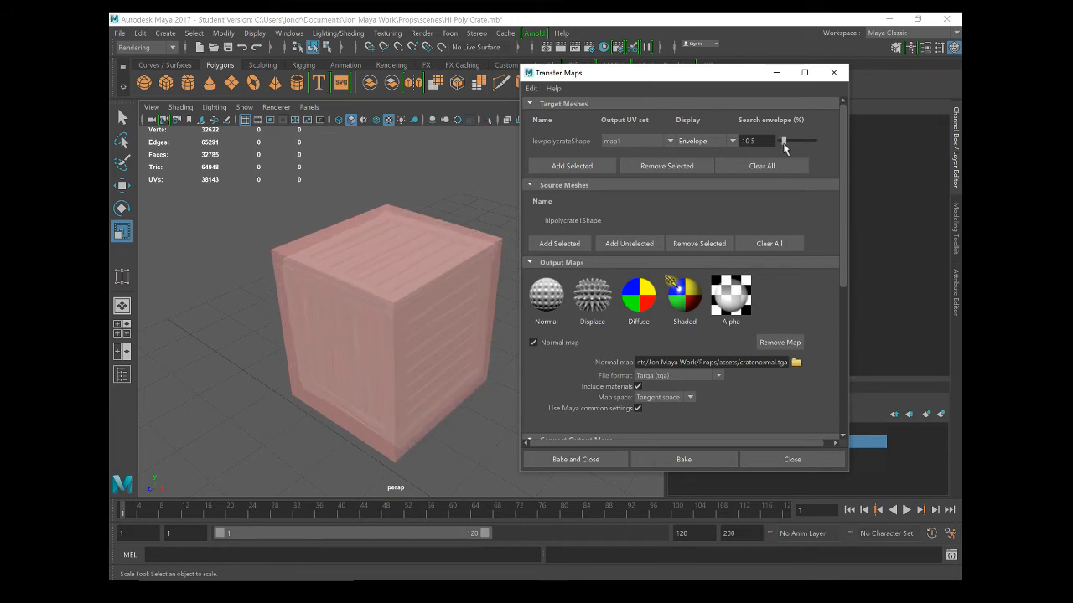
drag(785, 147, 784, 148)
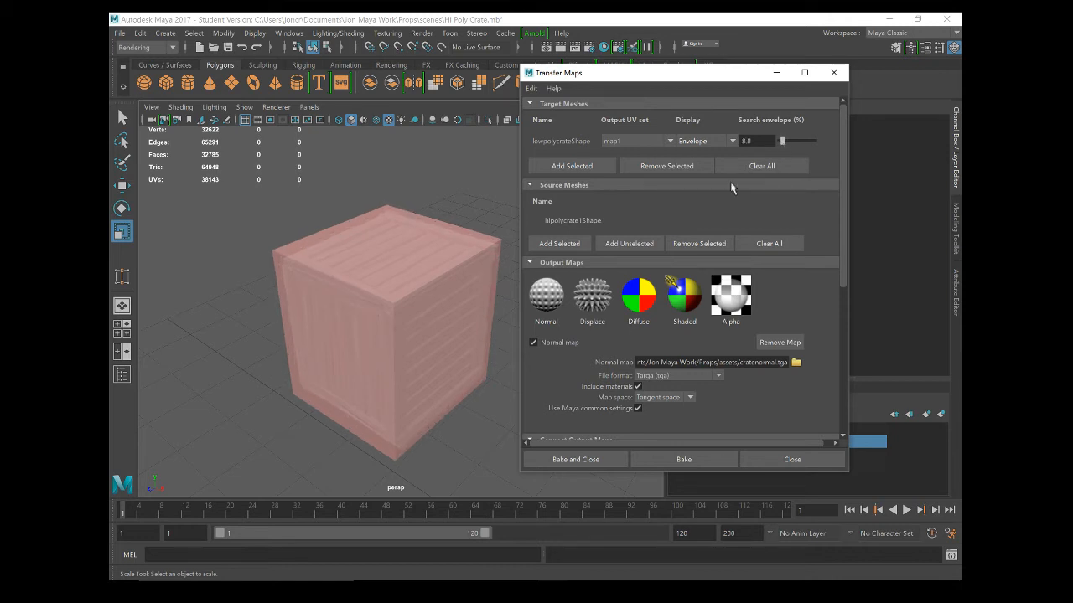
Examine the search envelope from all sides to check that it encloses the high-poly crate.
alt+drag(371, 424, 347, 408)
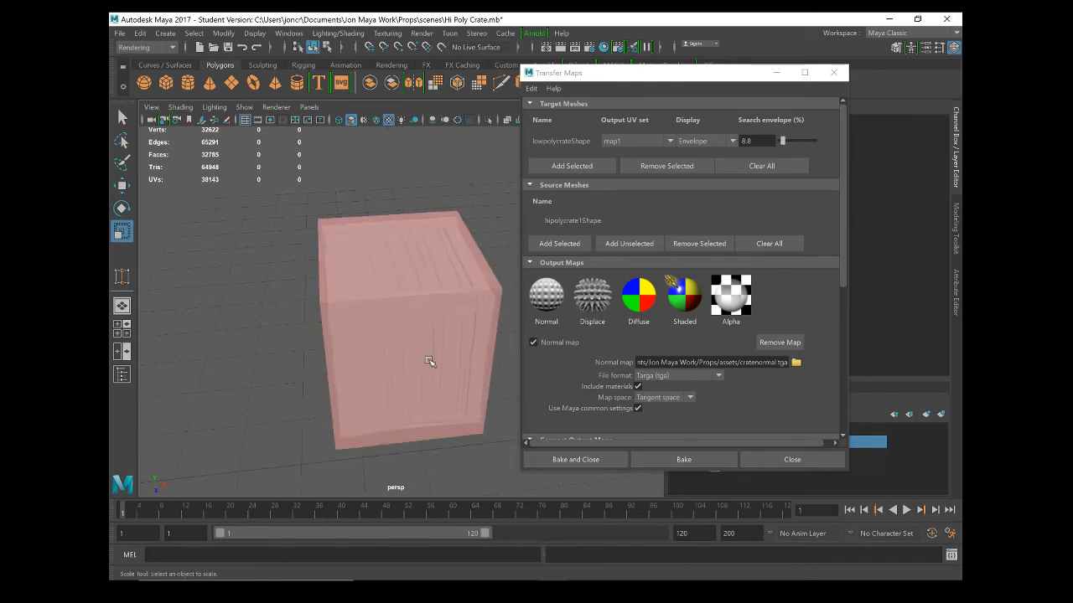
alt+drag(430, 361, 299, 268)
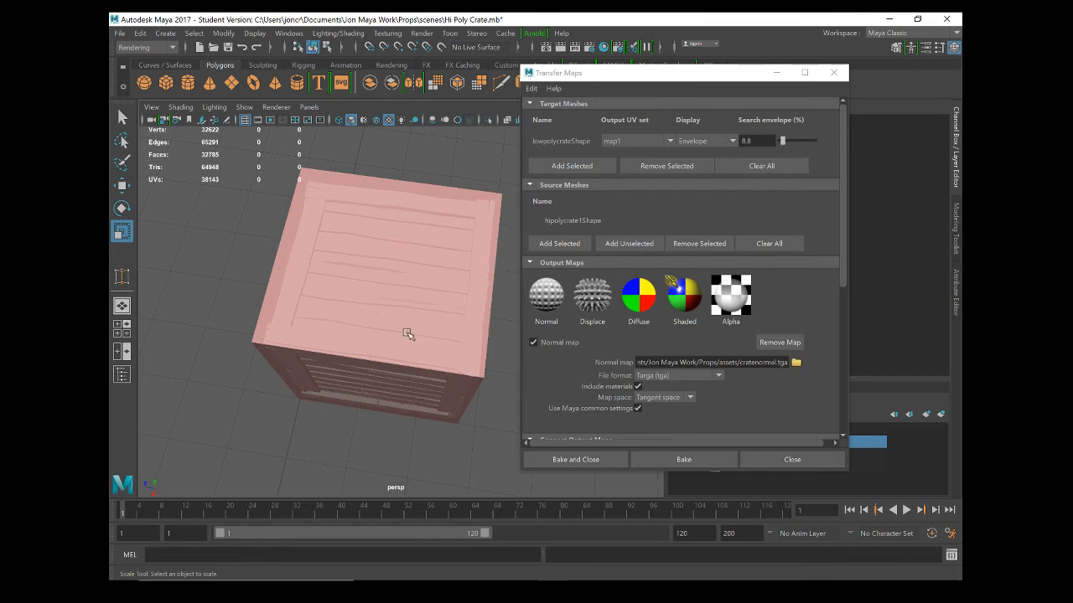
alt+drag(407, 335, 276, 367)
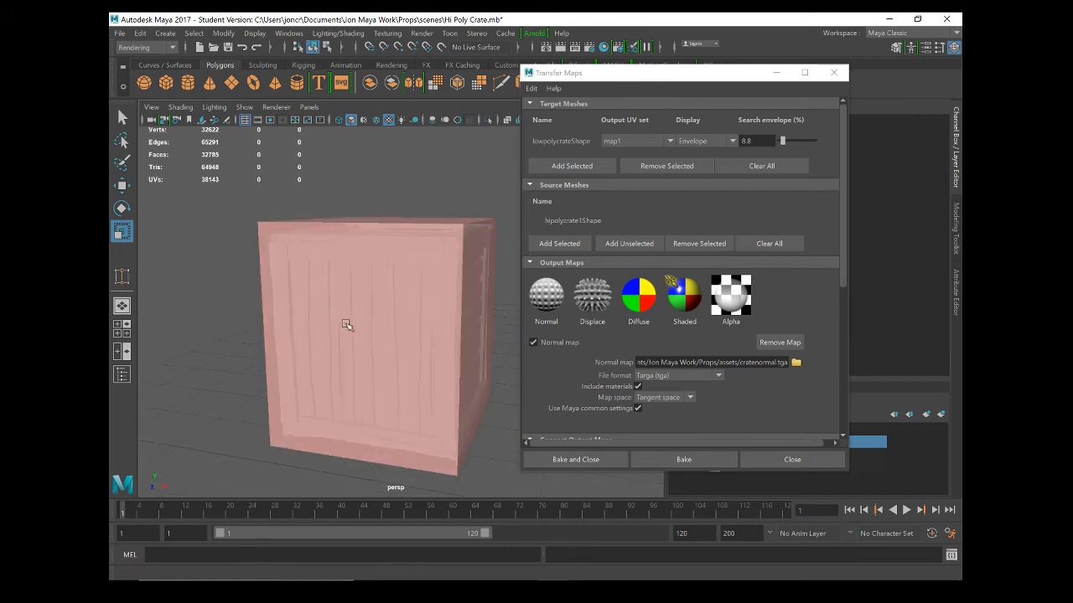
mouse_move(347, 323)
alt+mouse_down()
mouse_move(359, 326)
mouse_move(343, 335)
alt+mouse_up()
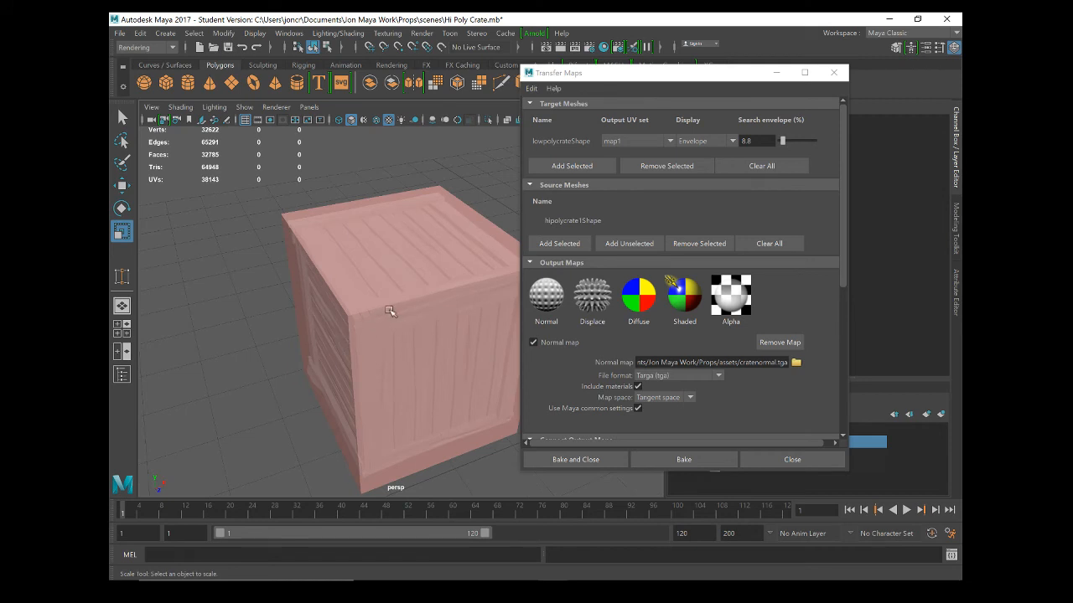
alt+drag(477, 340, 391, 388)
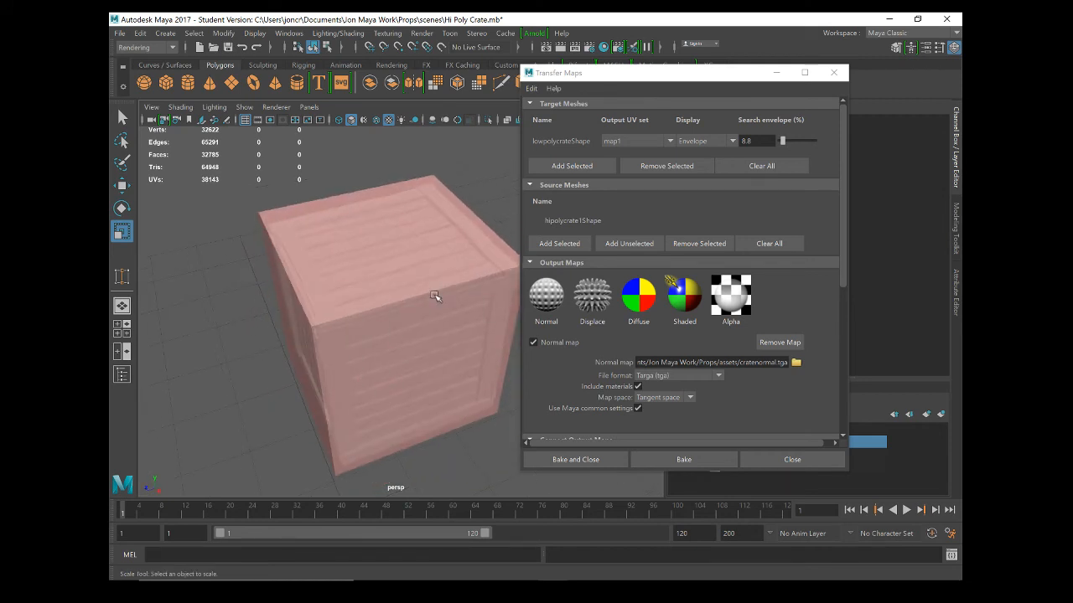
alt+drag(409, 323, 394, 402)
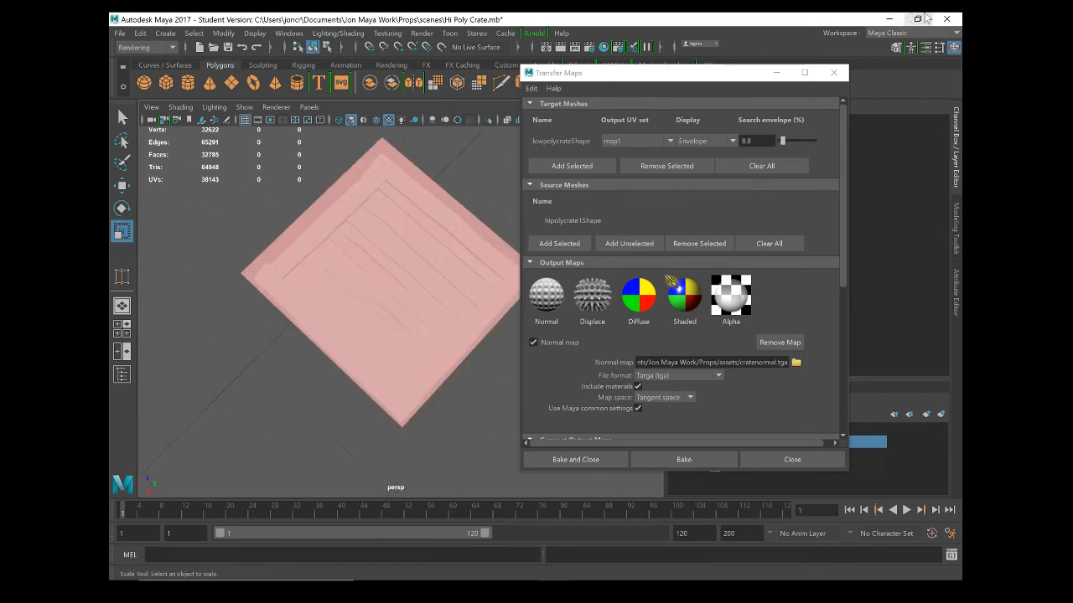
alt+drag(366, 354, 311, 314)
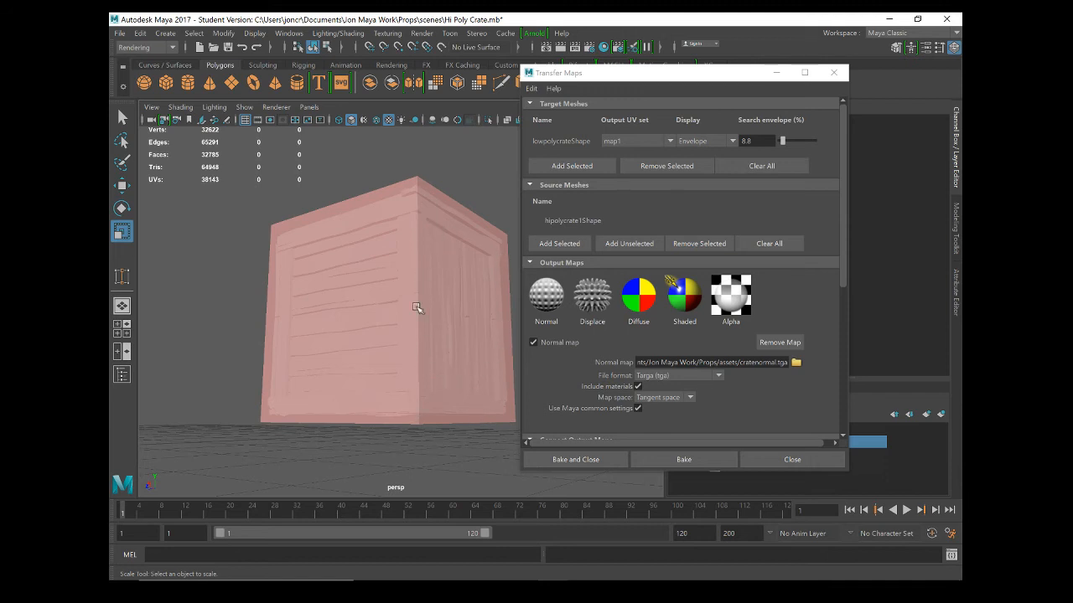
alt+drag(430, 314, 400, 327)
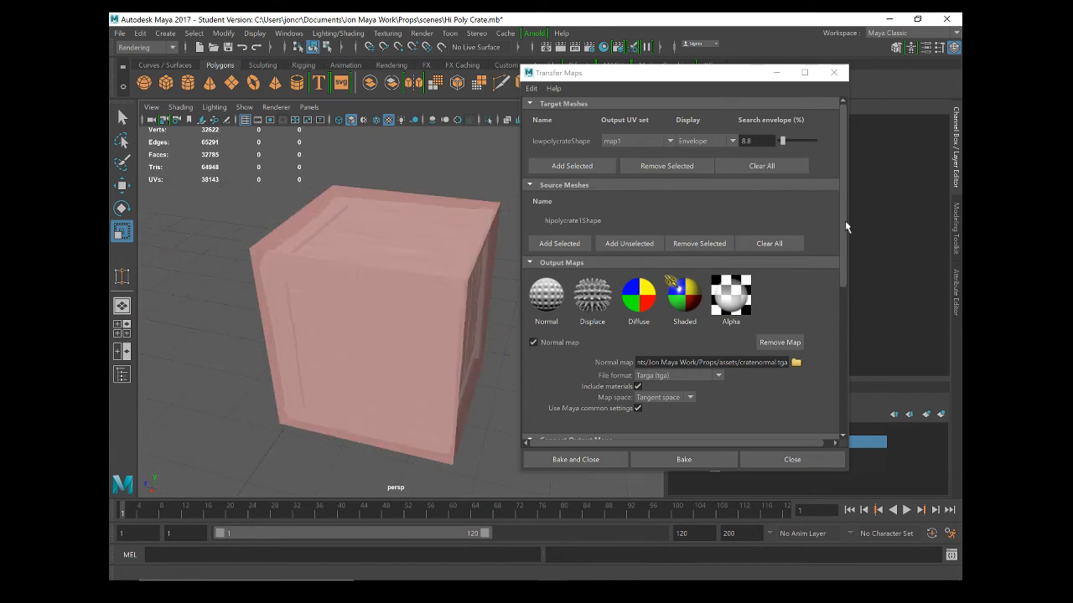
Bake the normal map onto the low-poly crate and close the Transfer Maps settings.
drag(843, 221, 846, 243)
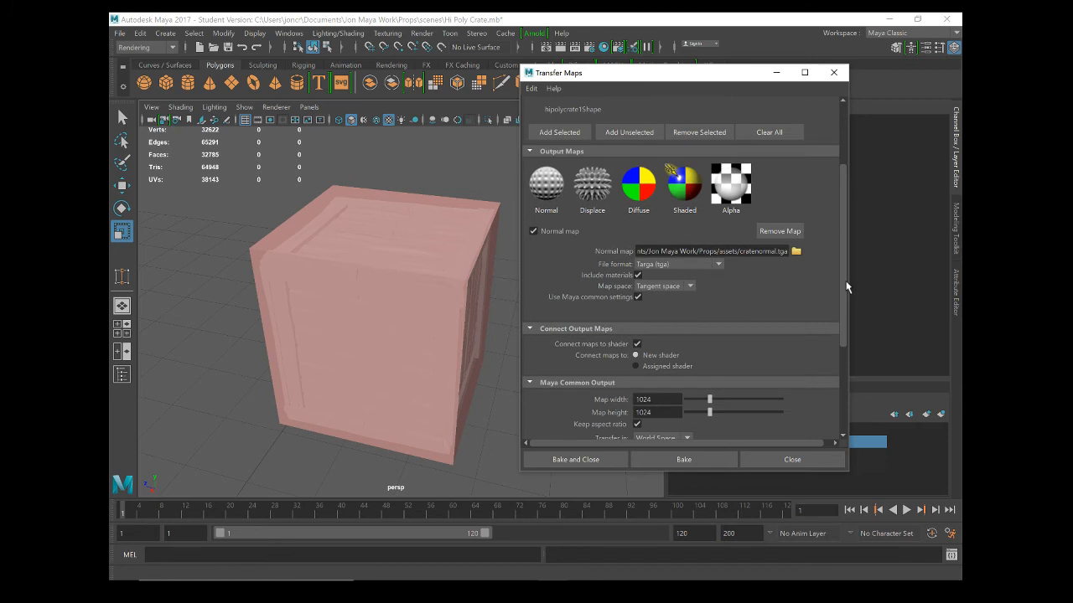
drag(843, 282, 833, 364)
click(587, 460)
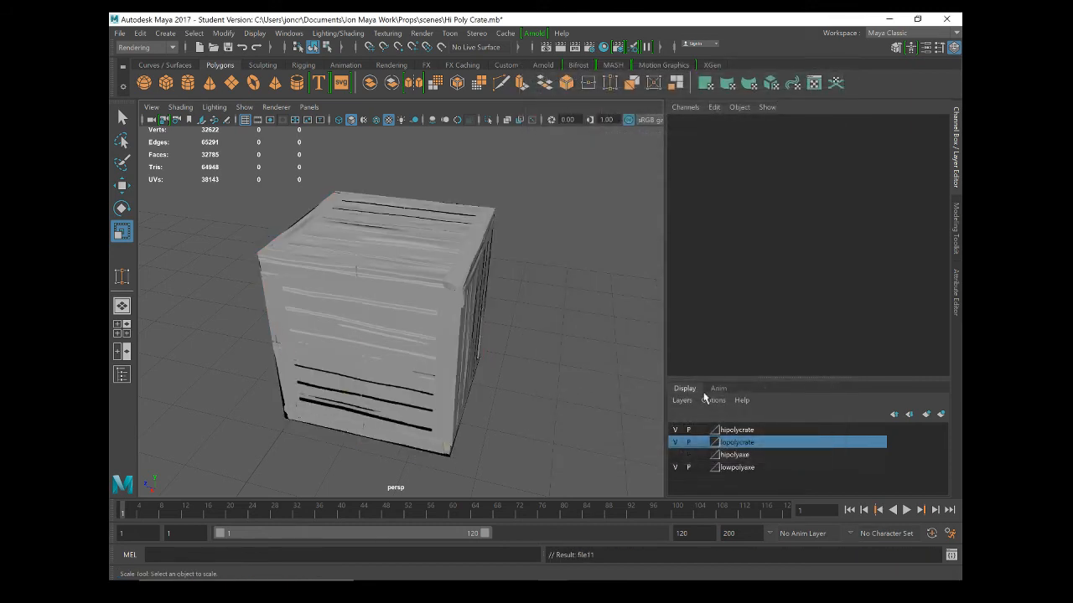
alt+drag(440, 409, 562, 393)
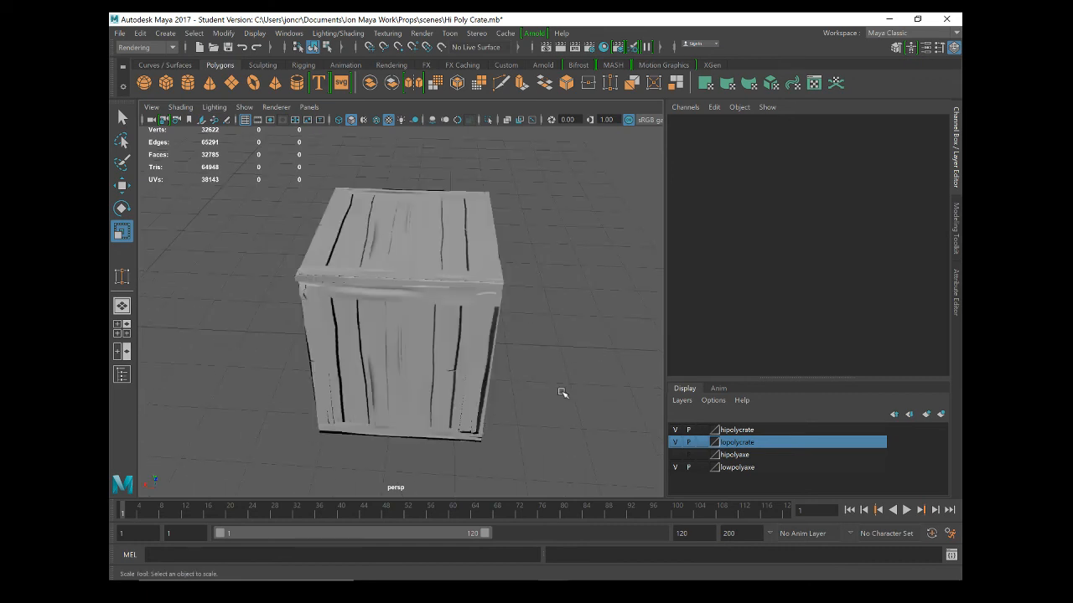
Select lowpolycrate and move it along X to about -9.134, clear of the high-poly crate.
key(ctrl+z)
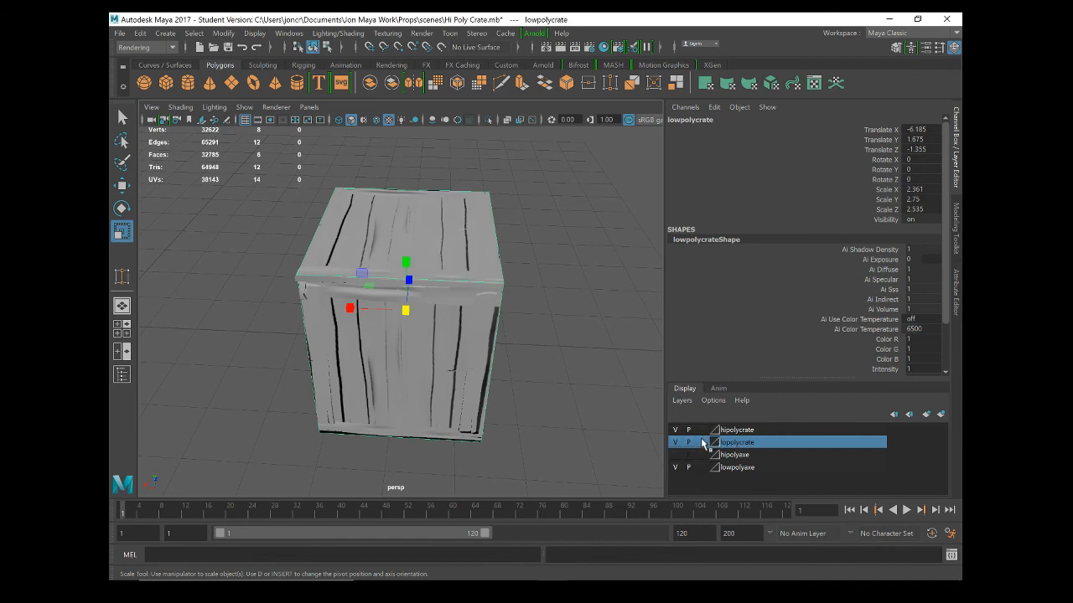
key(w)
drag(358, 319, 525, 323)
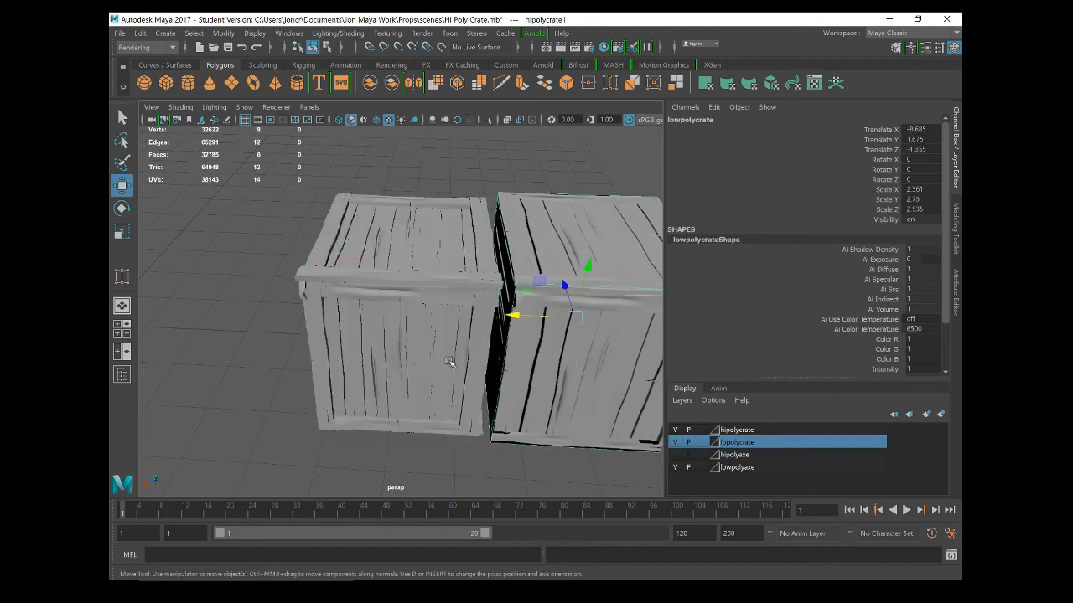
alt+drag(447, 362, 394, 354)
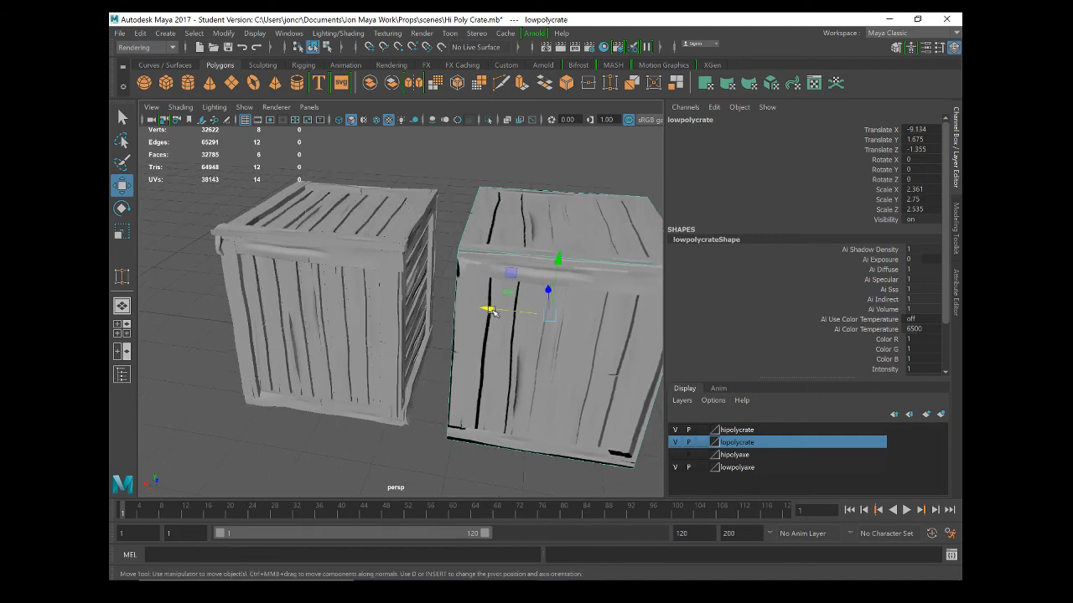
drag(486, 310, 423, 341)
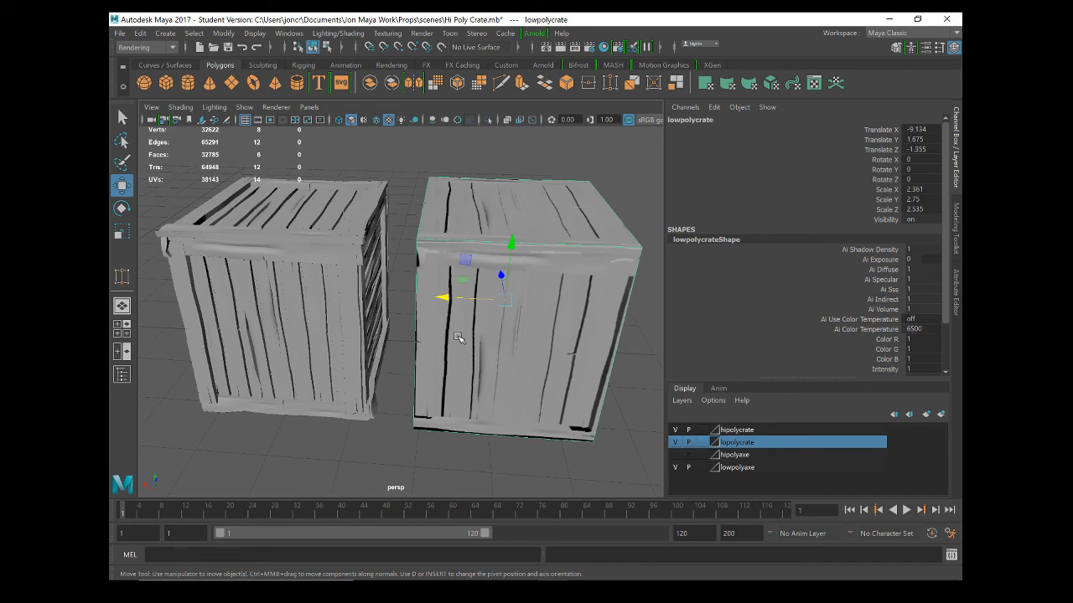
Compare the baked low-poly crate with the high-poly crate beside it from several angles.
click(282, 270)
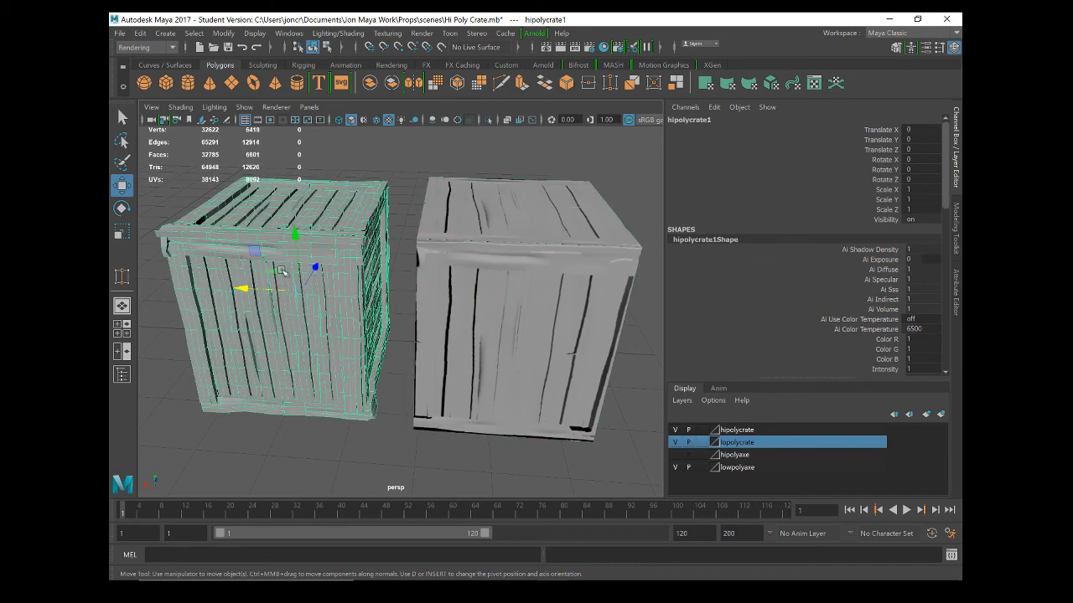
alt+drag(282, 270, 417, 368)
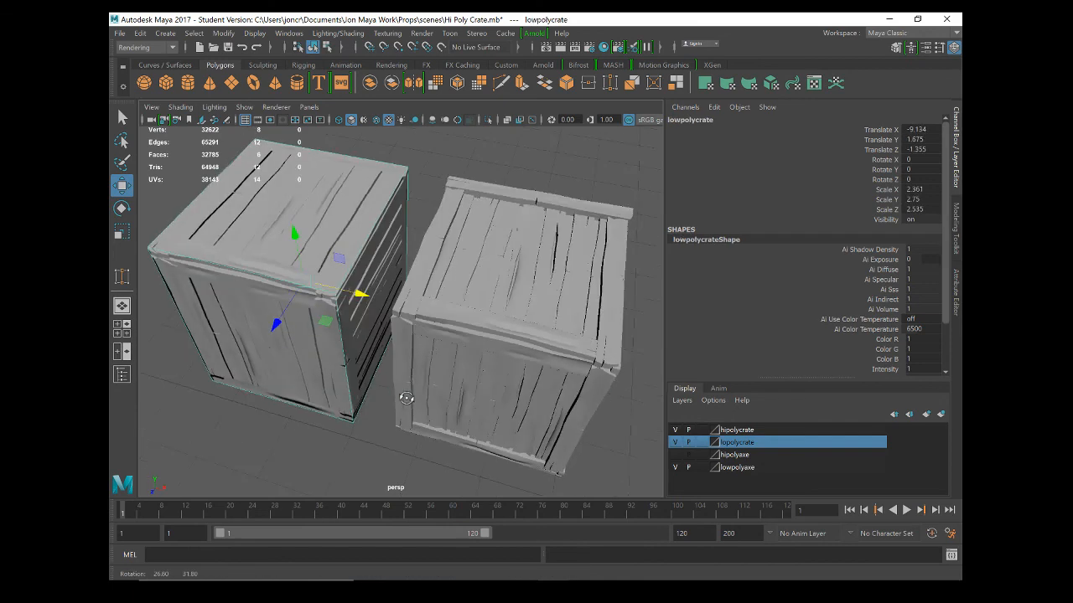
alt+drag(440, 390, 278, 386)
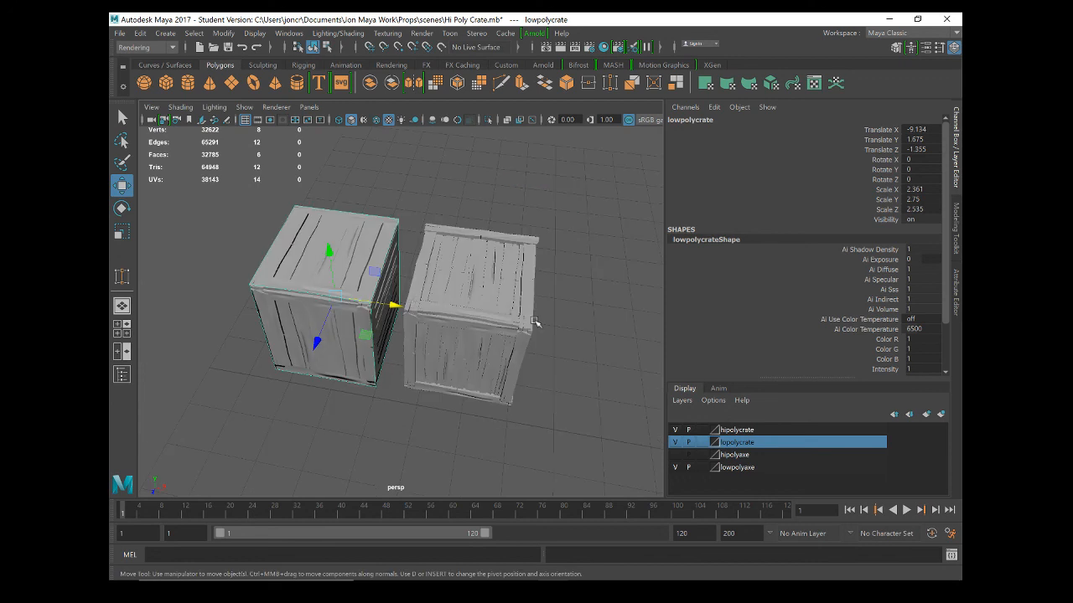
alt+drag(535, 322, 320, 339)
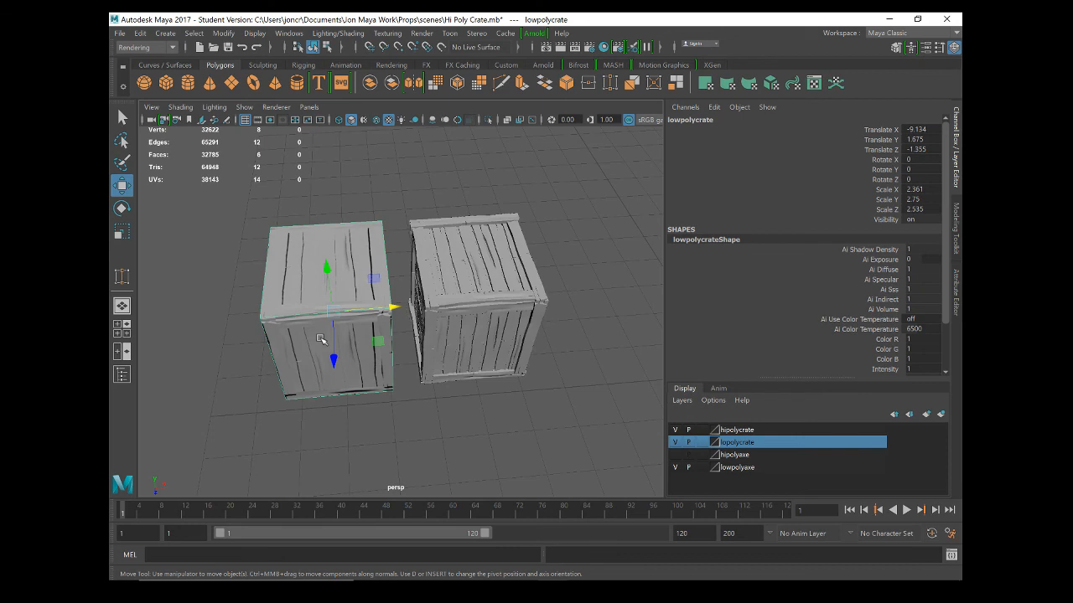